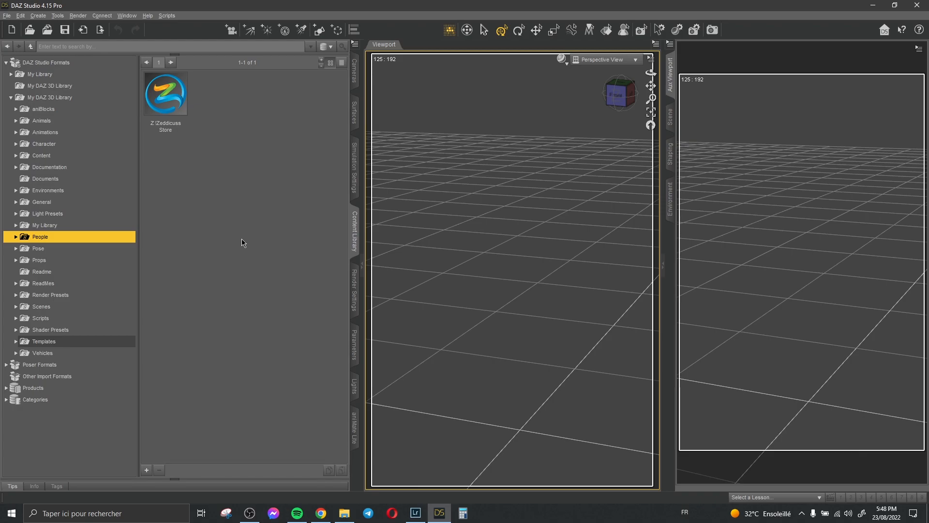
# Open the Genesis 8 Female folder under People in My DAZ 3D Library
pyautogui.doubleClick(48, 238)
pyautogui.scroll(-2, 89, 288)
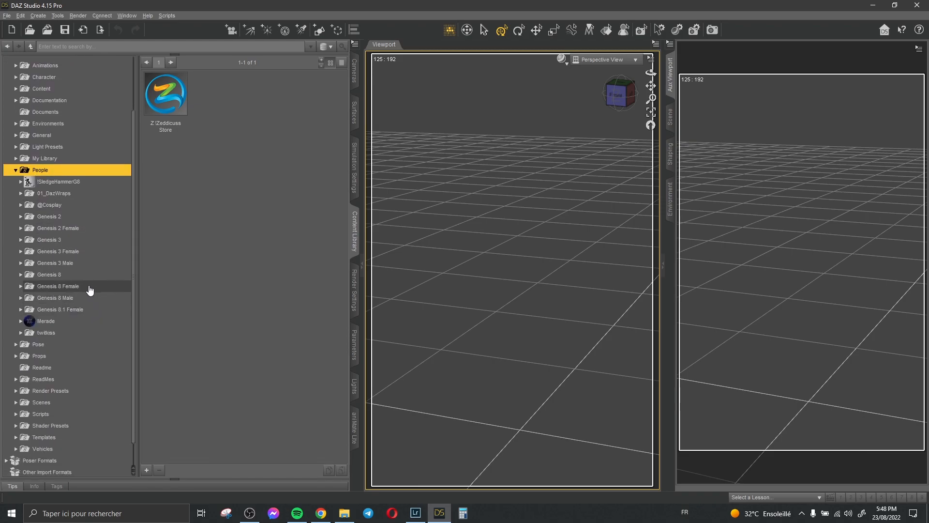
pyautogui.click(89, 286)
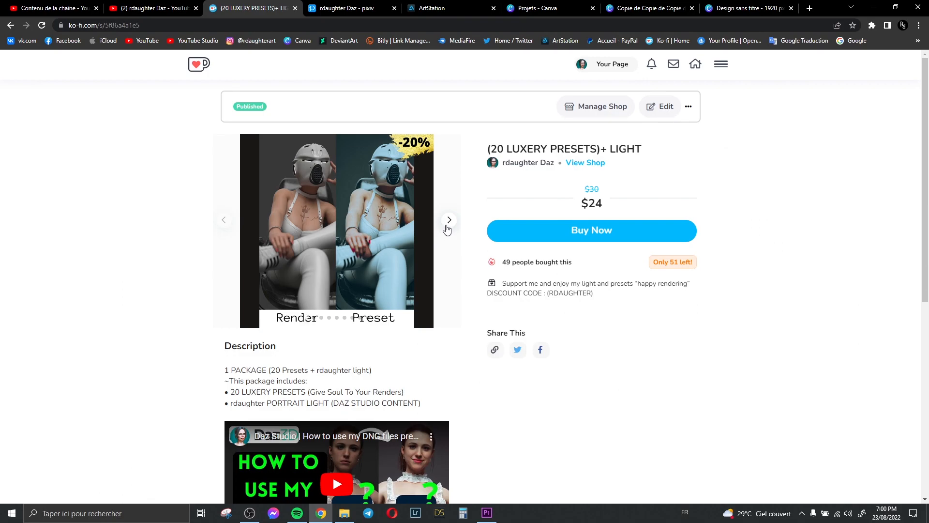
# Switch to the Ko-fi page in Chrome and look through the preview images of the (20 LUXERY PRESETS)+ LIGHT package
pyautogui.click(449, 221)
pyautogui.click(449, 221)
pyautogui.click(449, 221)
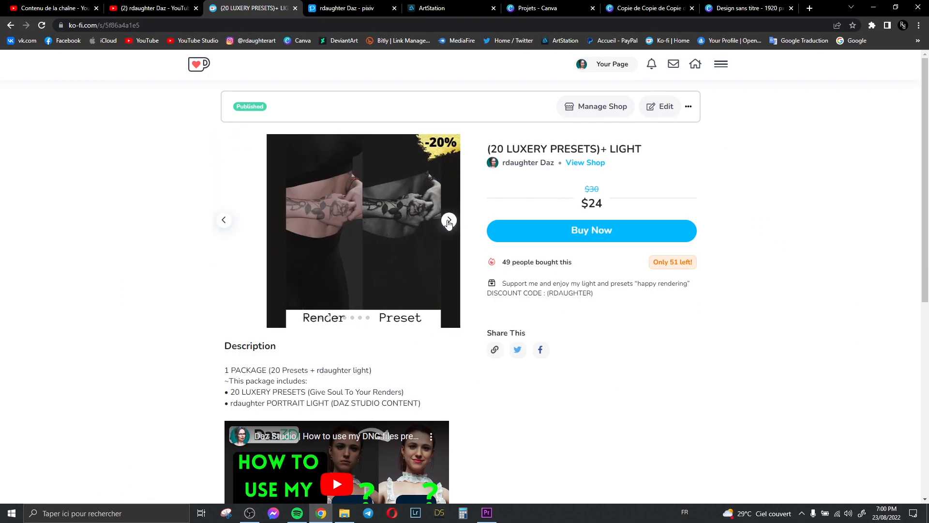
pyautogui.click(449, 221)
pyautogui.click(448, 221)
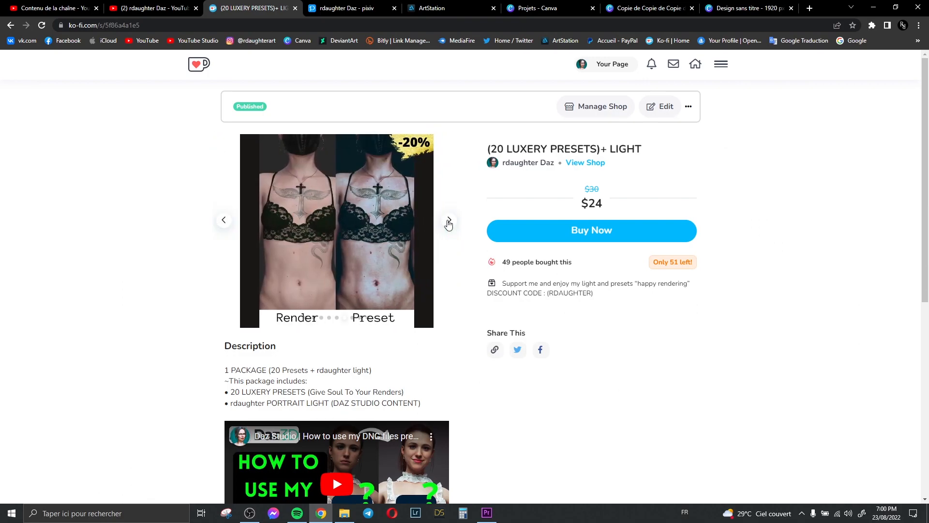
pyautogui.click(448, 222)
pyautogui.click(448, 221)
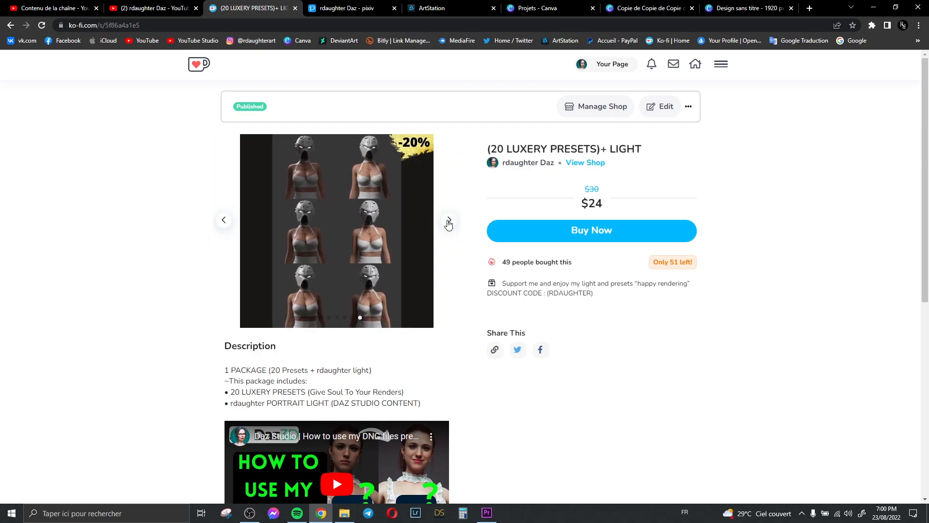
pyautogui.click(448, 221)
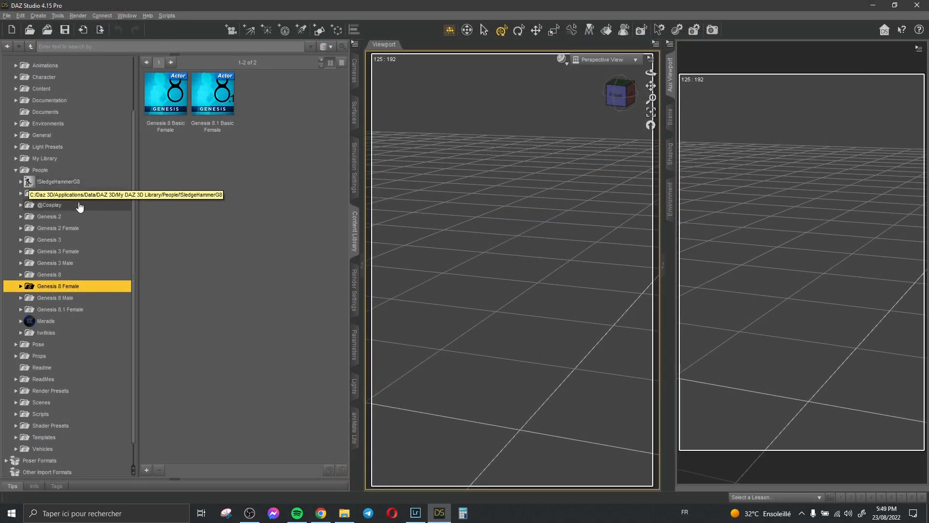
# In DAZ Studio, load the Genesis 8 Basic Female figure and dress it in the Basic Wear 01 clothing set
pyautogui.doubleClick(171, 108)
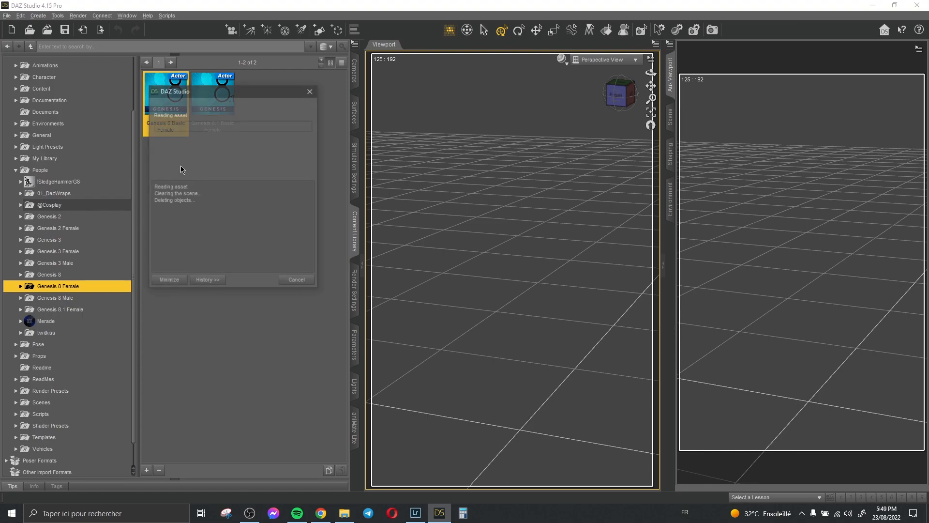
pyautogui.doubleClick(73, 286)
pyautogui.scroll(-2, 83, 305)
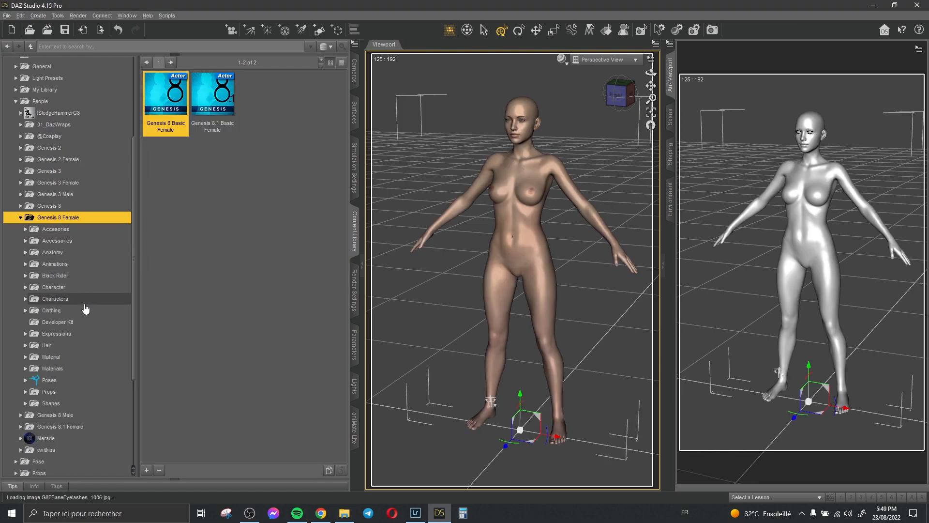
pyautogui.scroll(-1, 84, 304)
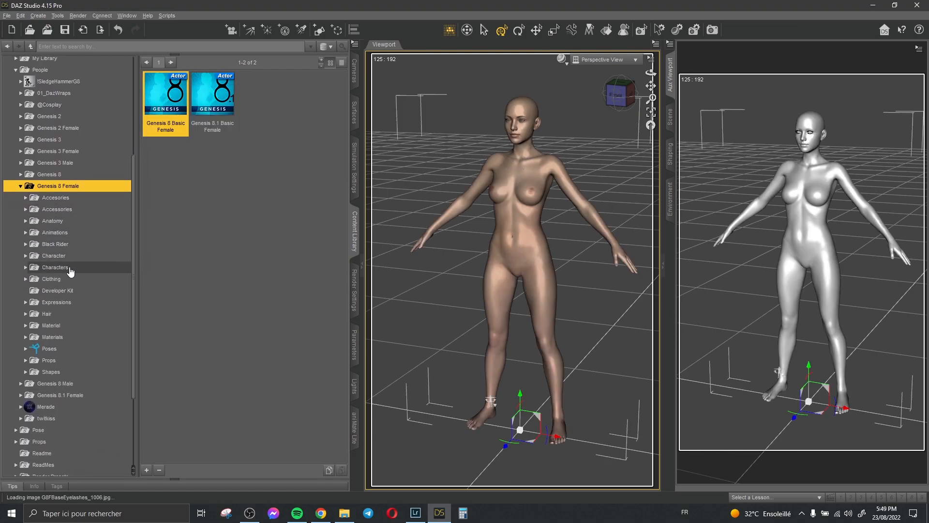
pyautogui.doubleClick(66, 282)
pyautogui.scroll(-3, 67, 281)
pyautogui.scroll(-1, 67, 284)
pyautogui.click(72, 262)
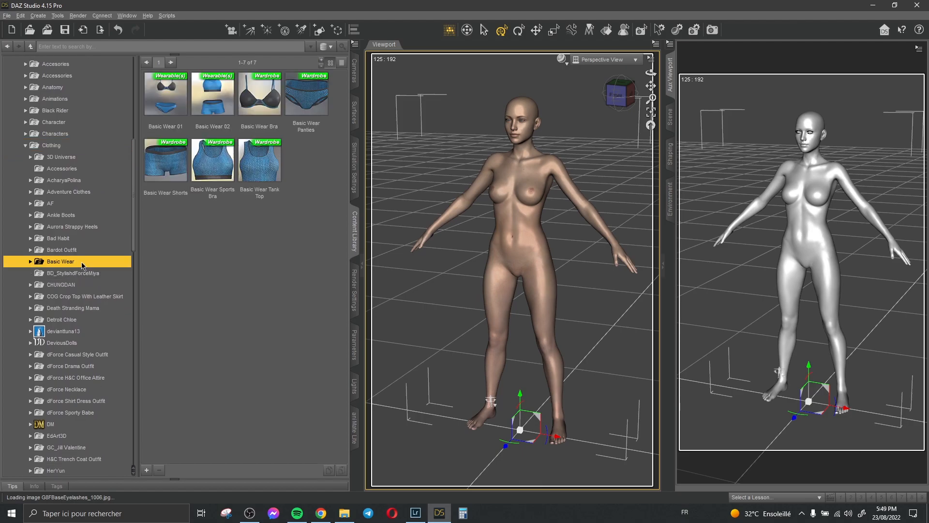
pyautogui.doubleClick(160, 128)
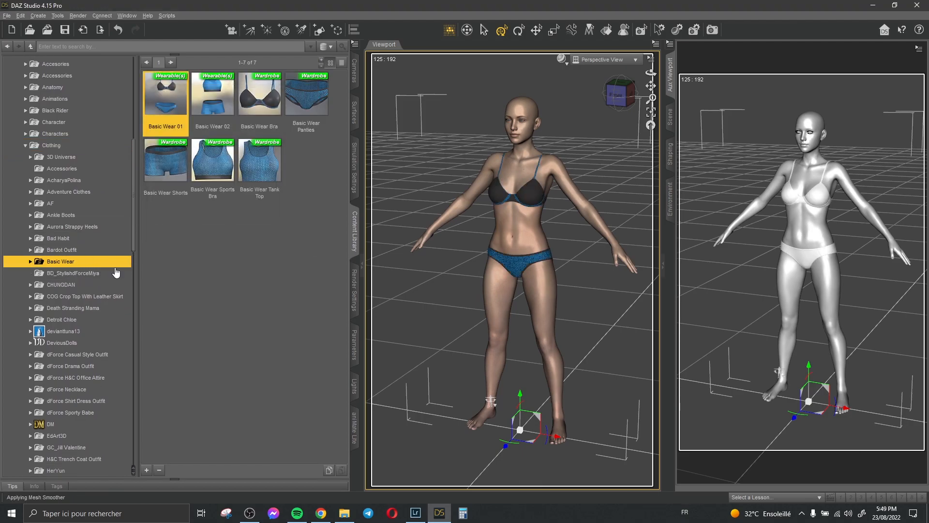
# Apply the Jill Valentine character, body and face presets from the GC_Jill Valentine clothing folder to the figure
pyautogui.scroll(-4, 97, 290)
pyautogui.click(77, 313)
pyautogui.doubleClick(89, 315)
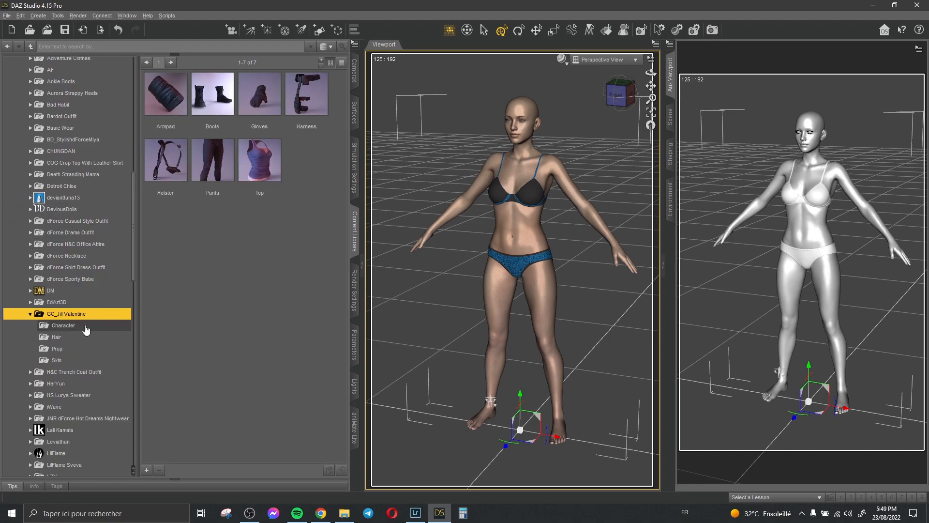
pyautogui.click(86, 325)
pyautogui.doubleClick(166, 97)
pyautogui.doubleClick(256, 104)
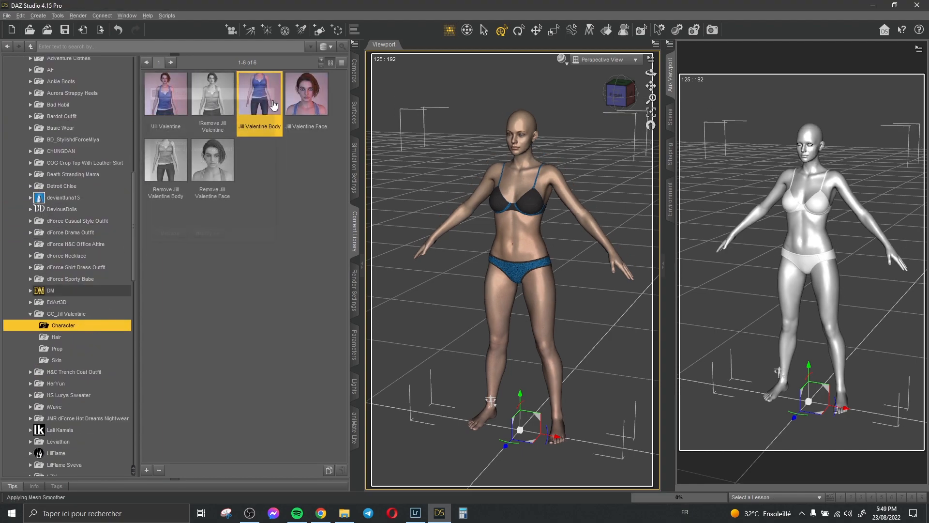
pyautogui.doubleClick(305, 98)
# Add the GC_Jill Valentine brow and hair to the figure and apply the matching skin
pyautogui.click(89, 335)
pyautogui.doubleClick(166, 94)
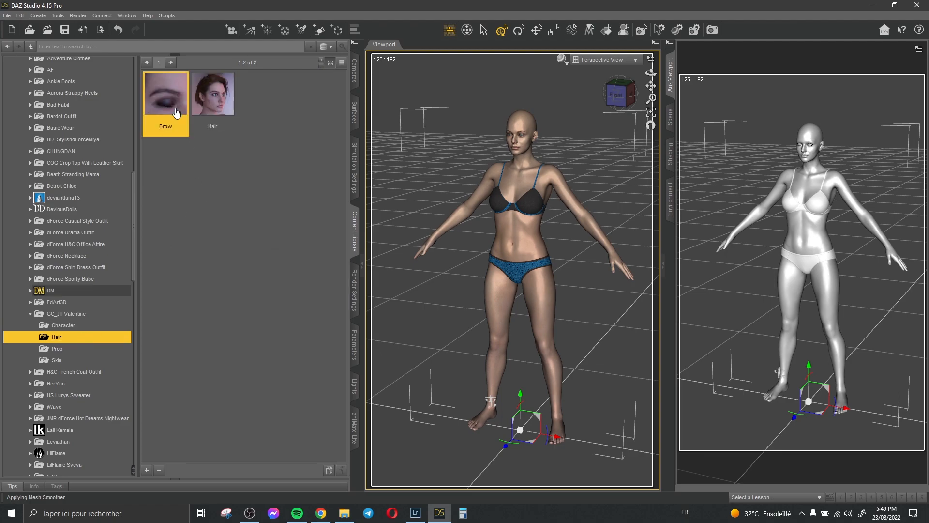
pyautogui.doubleClick(213, 94)
pyautogui.click(69, 361)
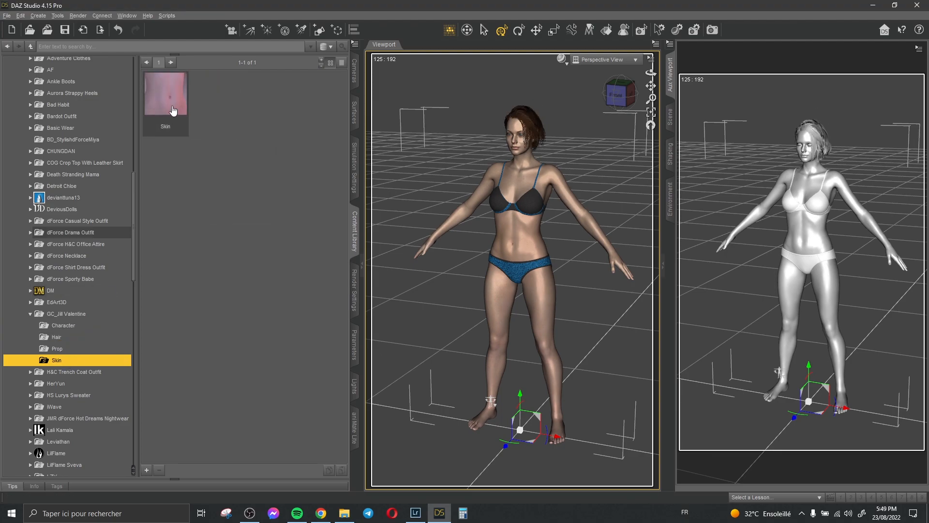
pyautogui.doubleClick(166, 97)
# Pose the figure with Stand 03F from the DM Accents poses for Genesis 8 Female
pyautogui.scroll(-20, 92, 298)
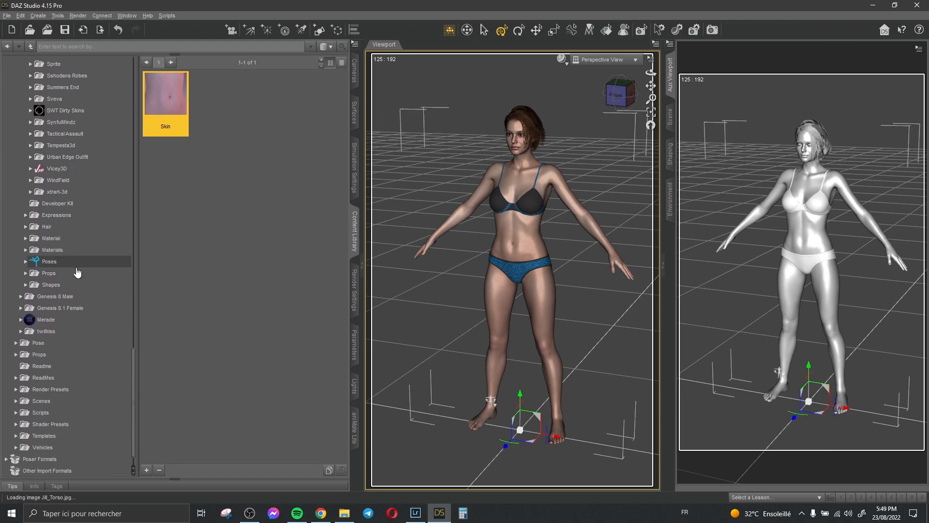
pyautogui.doubleClick(78, 261)
pyautogui.scroll(-5, 85, 228)
pyautogui.doubleClick(50, 211)
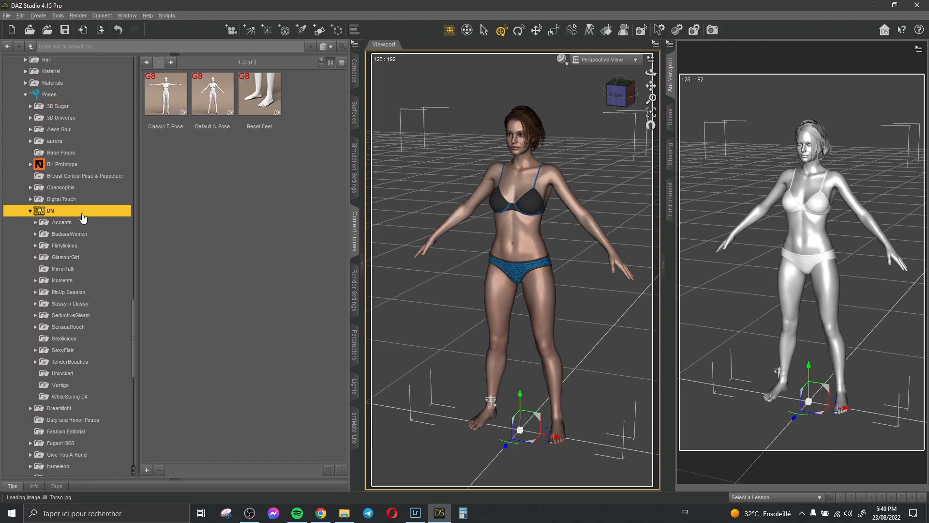
pyautogui.click(62, 222)
pyautogui.doubleClick(213, 293)
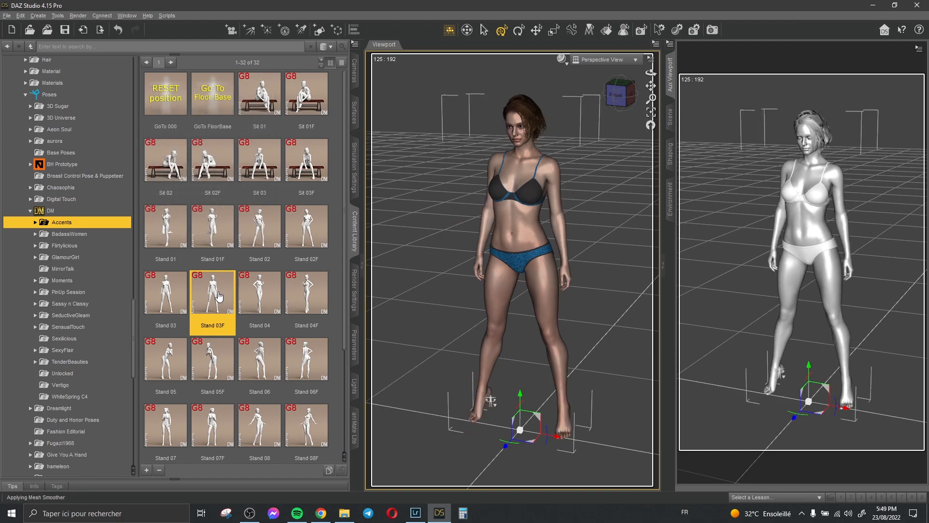
# Frame the figure from the front, from head to thighs, and create a new camera that copies the active view
pyautogui.moveTo(651, 72); pyautogui.dragTo(653, 153)
pyautogui.scroll(4, 651, 85)
pyautogui.moveTo(652, 85); pyautogui.dragTo(652, 138)
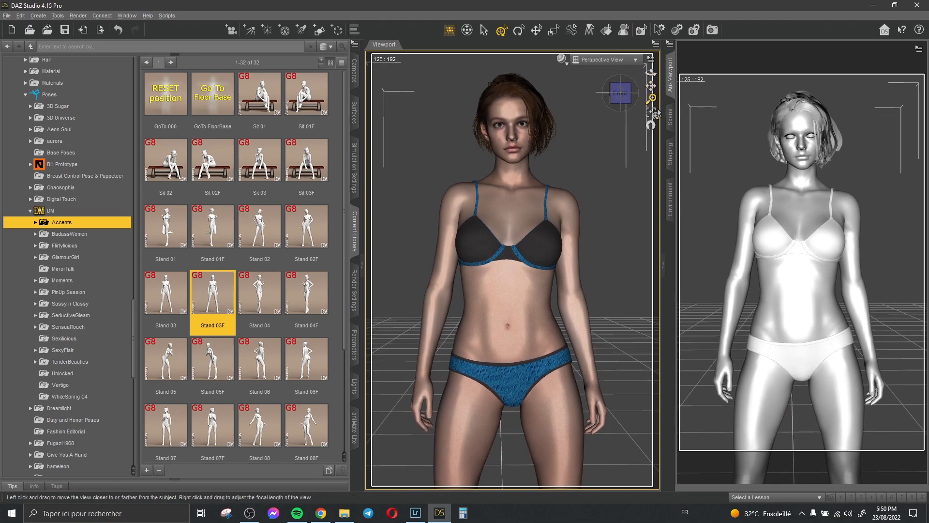
pyautogui.moveTo(651, 72); pyautogui.dragTo(606, 84)
pyautogui.click(38, 16)
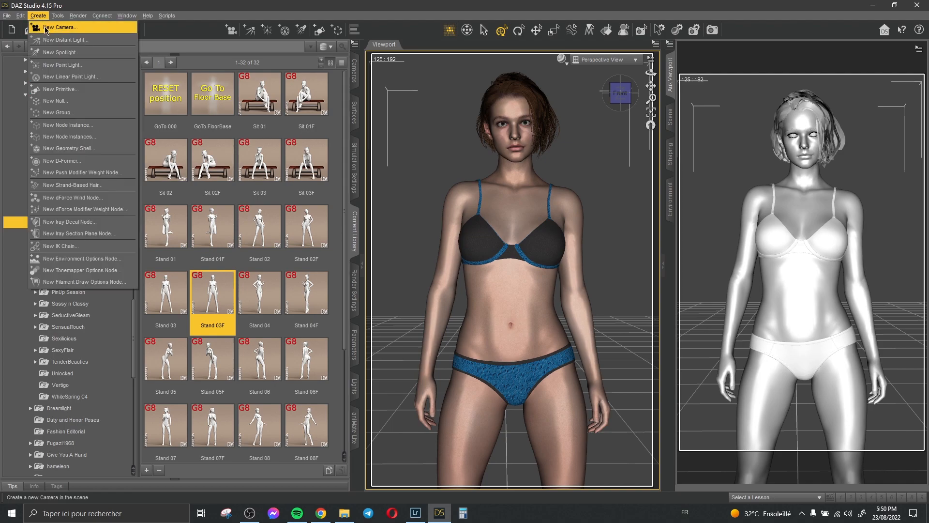
pyautogui.click(58, 33)
pyautogui.click(460, 293)
pyautogui.click(488, 340)
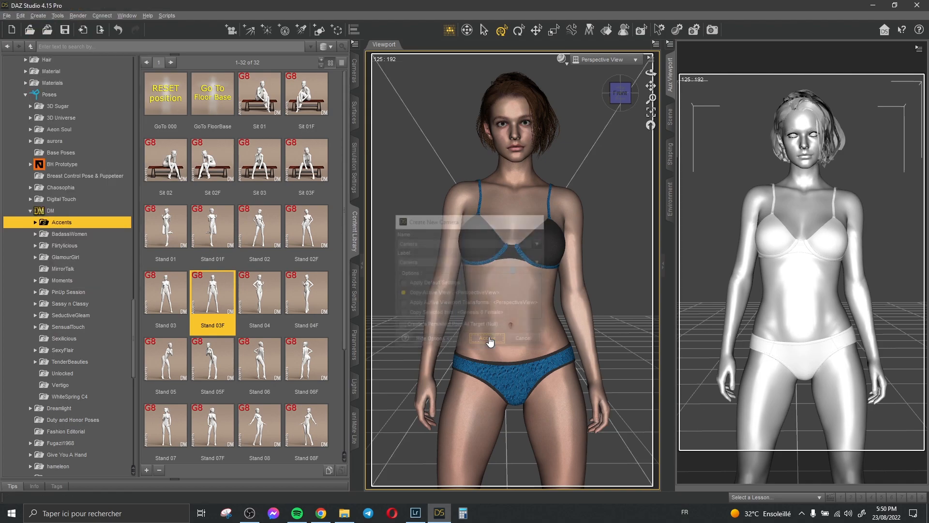
# Show the new camera's view in both the main and auxiliary viewports, with NVIDIA Iray drawing in the auxiliary one
pyautogui.click(605, 59)
pyautogui.click(591, 141)
pyautogui.click(862, 53)
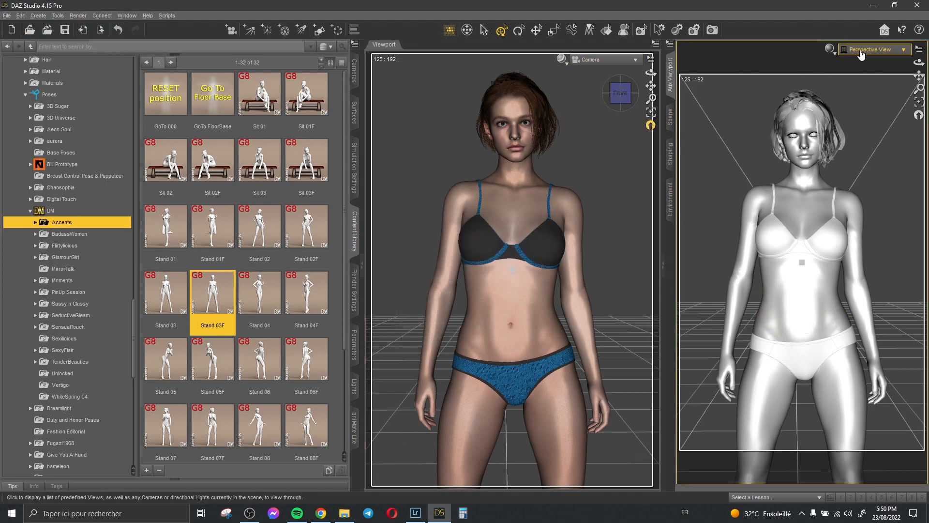
pyautogui.click(856, 132)
pyautogui.click(830, 49)
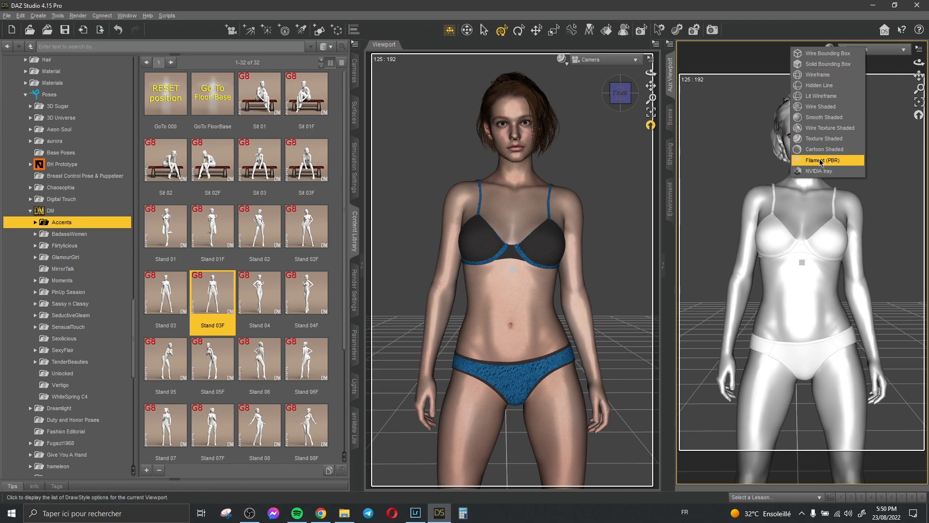
pyautogui.click(820, 171)
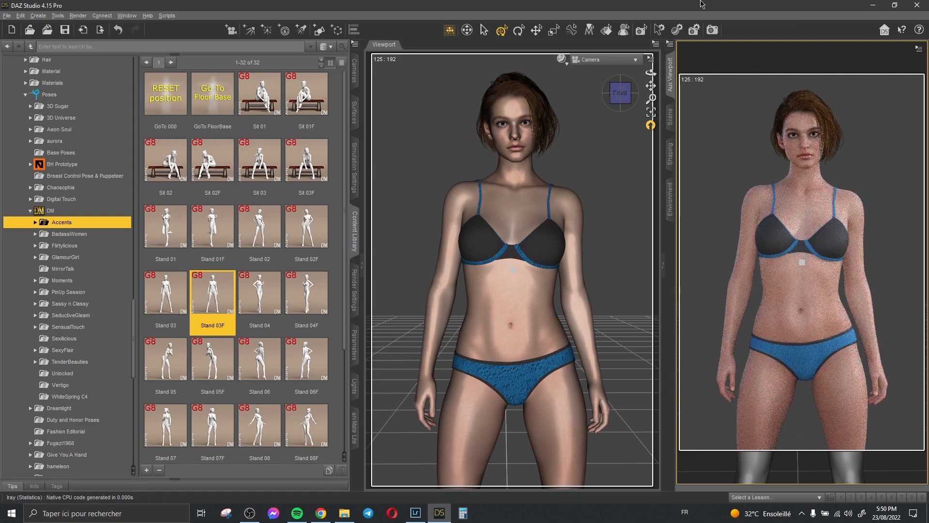
# Set the environment type to Backdrop with a dark grey background of 50, 50, 50, and return to the auxiliary viewport
pyautogui.click(695, 31)
pyautogui.click(776, 47)
pyautogui.click(720, 70)
pyautogui.click(725, 67)
pyautogui.click(574, 266)
pyautogui.click(529, 327)
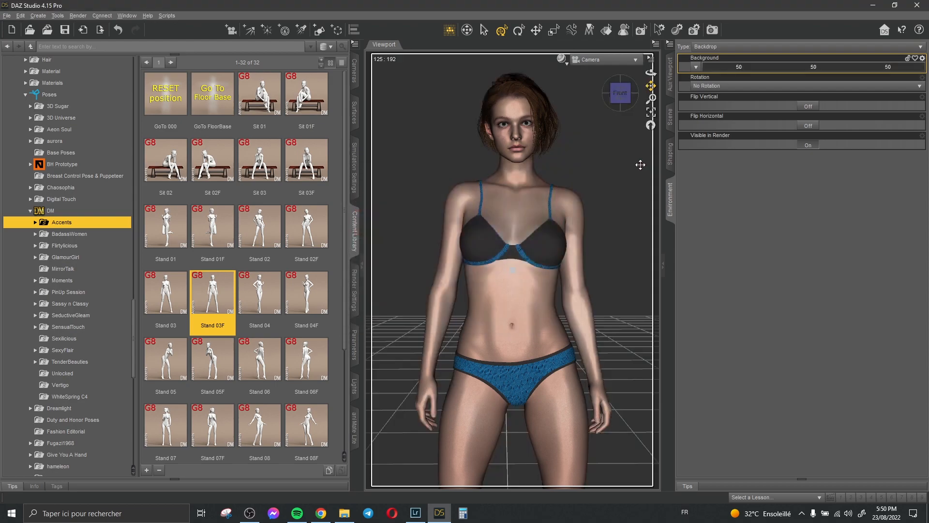
pyautogui.click(671, 76)
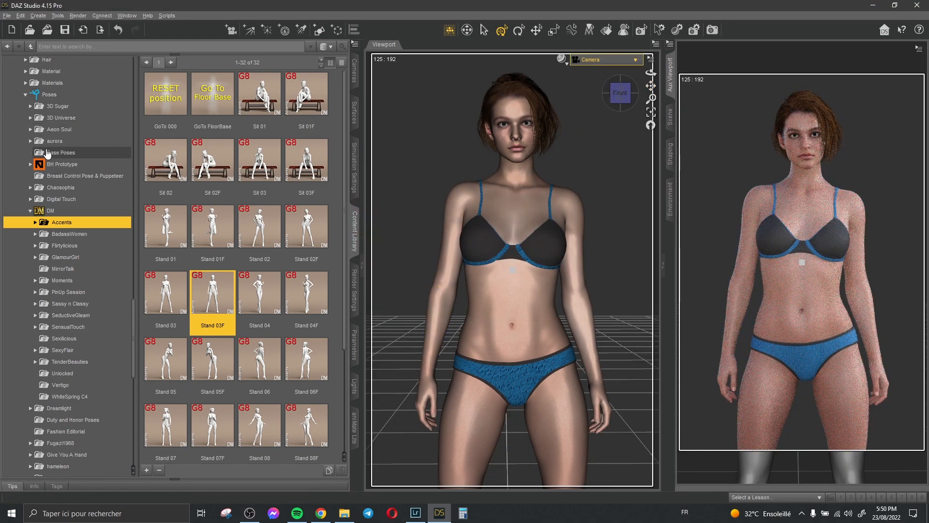
# Apply the Portraits Light preset from the Portrait Light folder of rdaughter lights in Light Presets
pyautogui.scroll(15, 49, 153)
pyautogui.scroll(4, 68, 184)
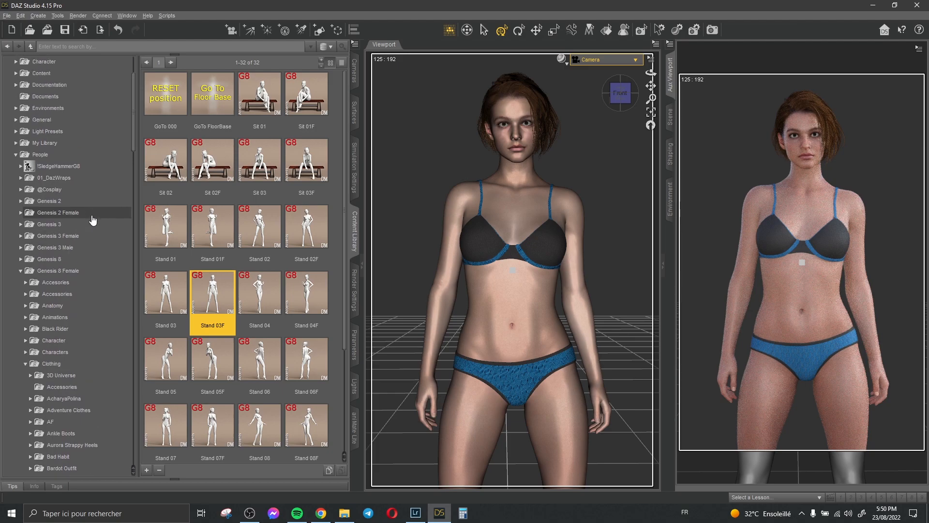
pyautogui.doubleClick(72, 217)
pyautogui.scroll(-4, 75, 242)
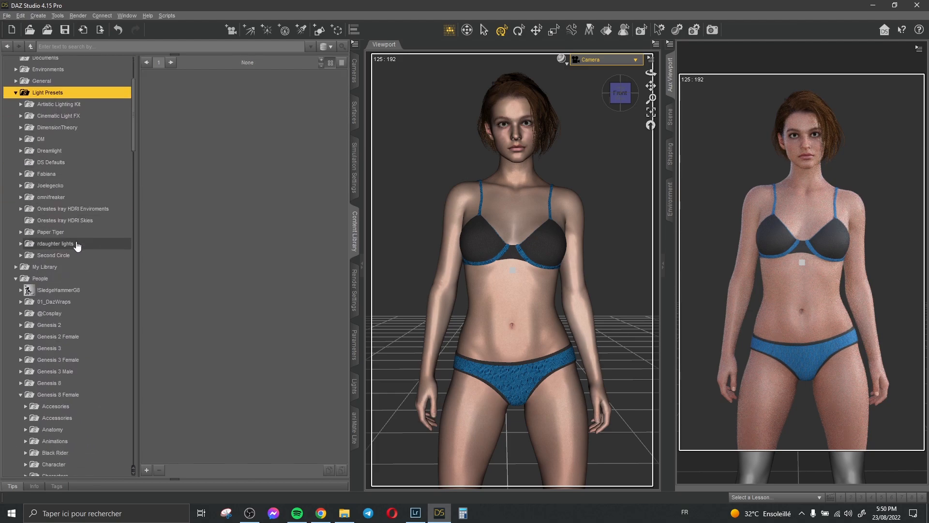
pyautogui.click(90, 234)
pyautogui.doubleClick(87, 235)
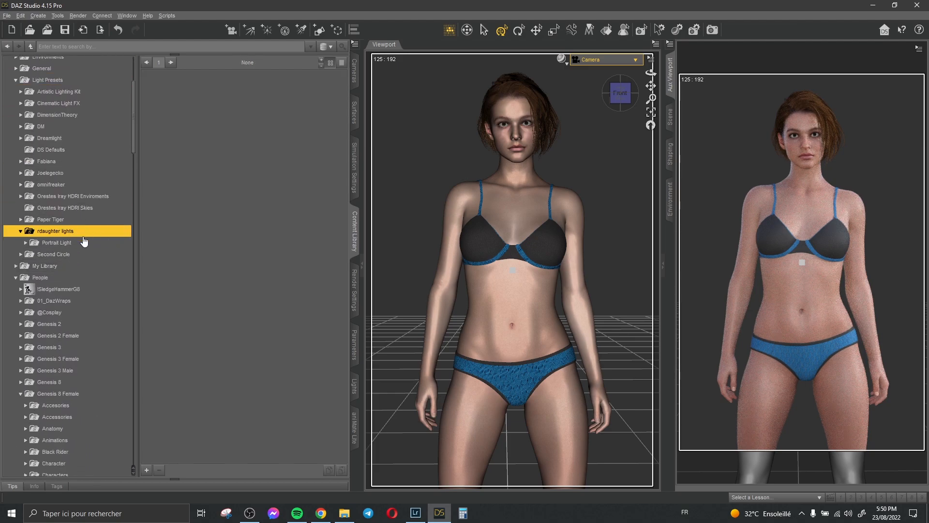
pyautogui.click(85, 242)
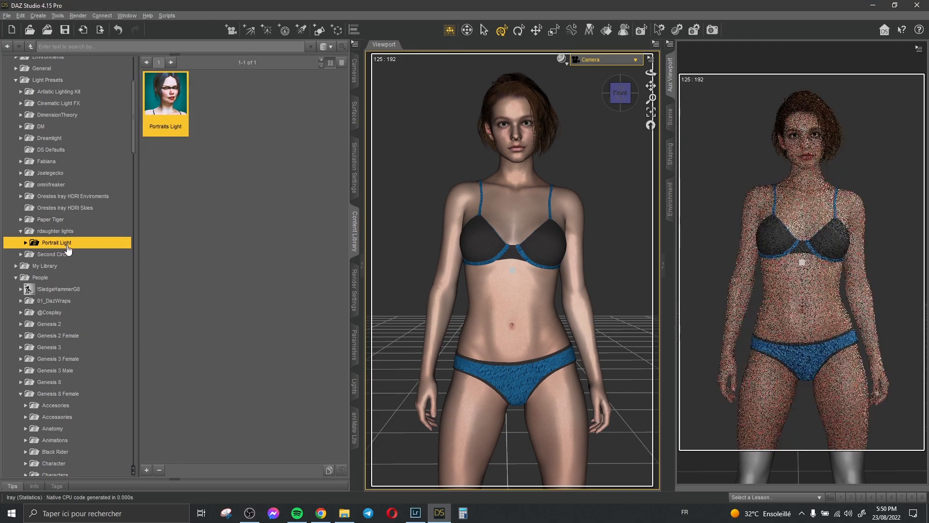
# Compare the RD 03 Rotate 90 and RD 02 Rotate 60 environment rotation presets on the portrait light, and apply RD 02 Rotate 60
pyautogui.doubleClick(63, 243)
pyautogui.click(68, 254)
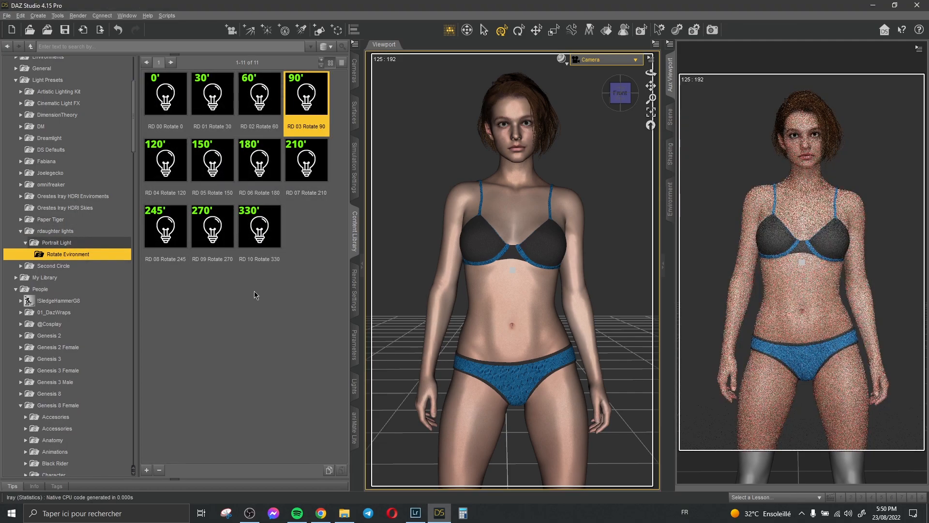
pyautogui.click(251, 310)
pyautogui.doubleClick(262, 101)
pyautogui.doubleClick(311, 100)
pyautogui.doubleClick(272, 97)
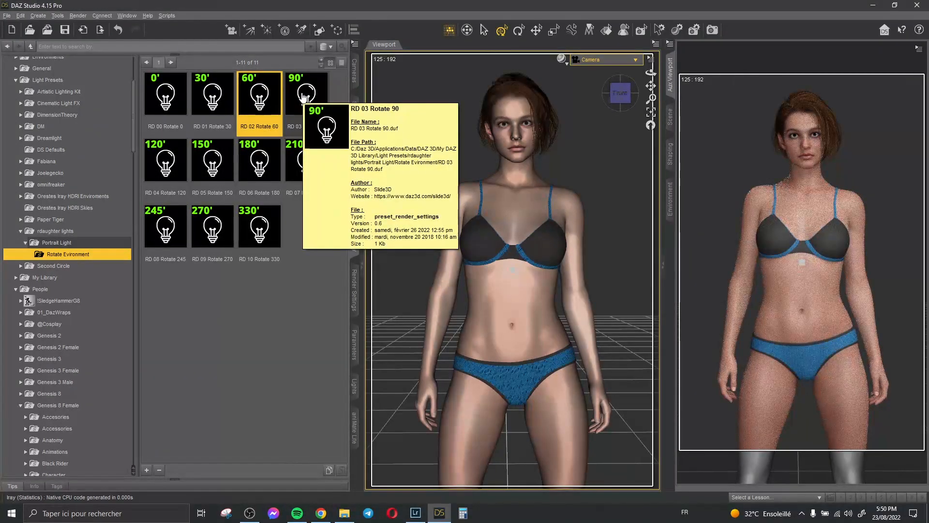
pyautogui.click(305, 250)
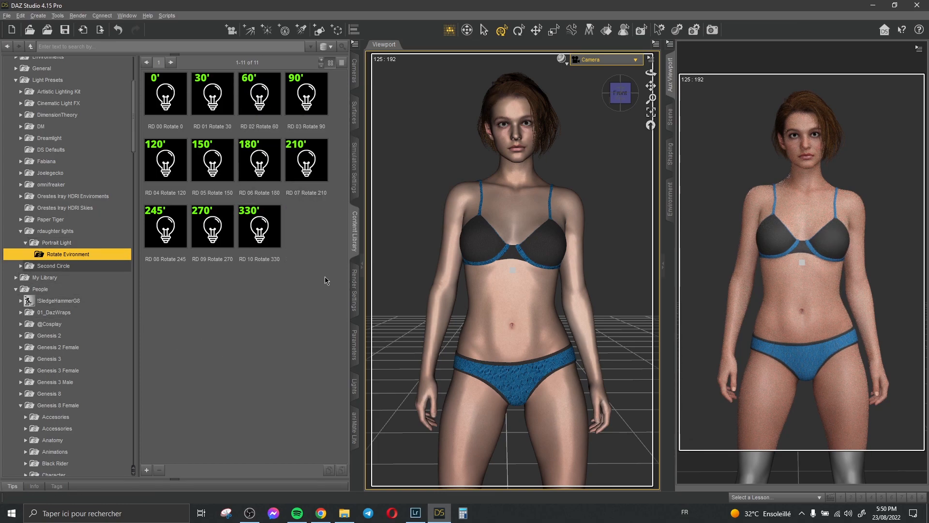
# Set the Bodybuilder Details shaping morph of the Genesis 8 Female figure to 86.2%
pyautogui.click(671, 117)
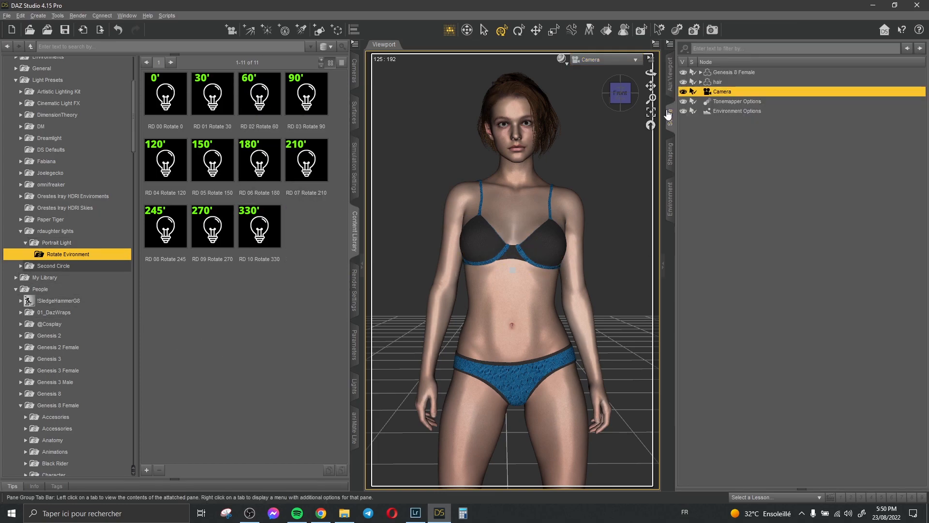
pyautogui.click(735, 74)
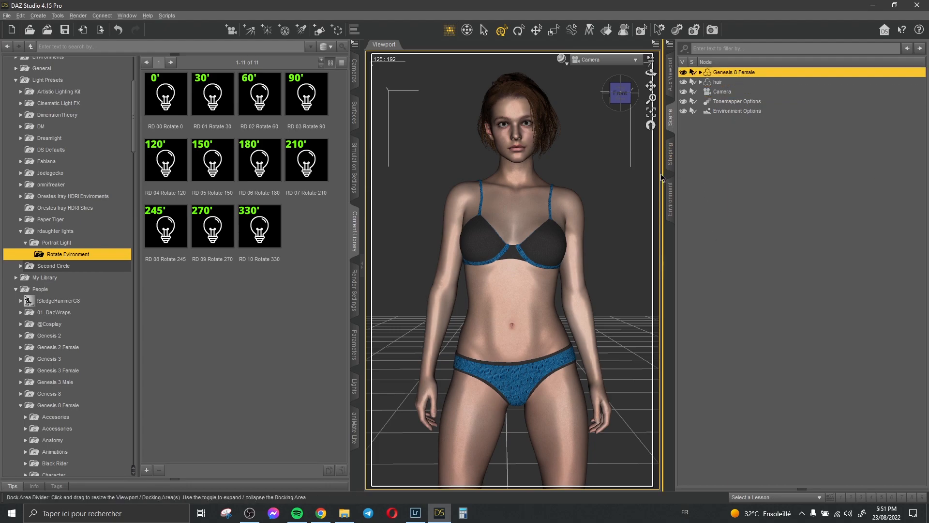
pyautogui.click(766, 145)
pyautogui.click(741, 73)
pyautogui.click(670, 154)
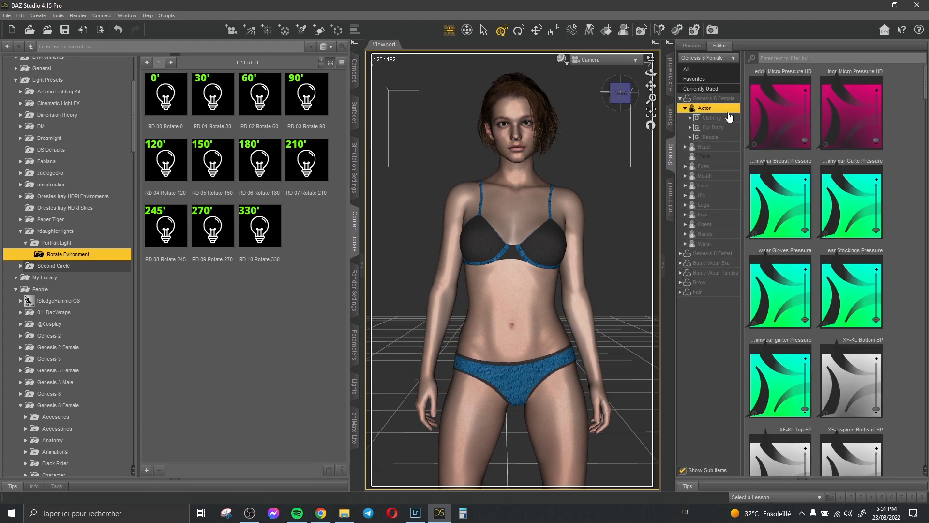
pyautogui.click(711, 99)
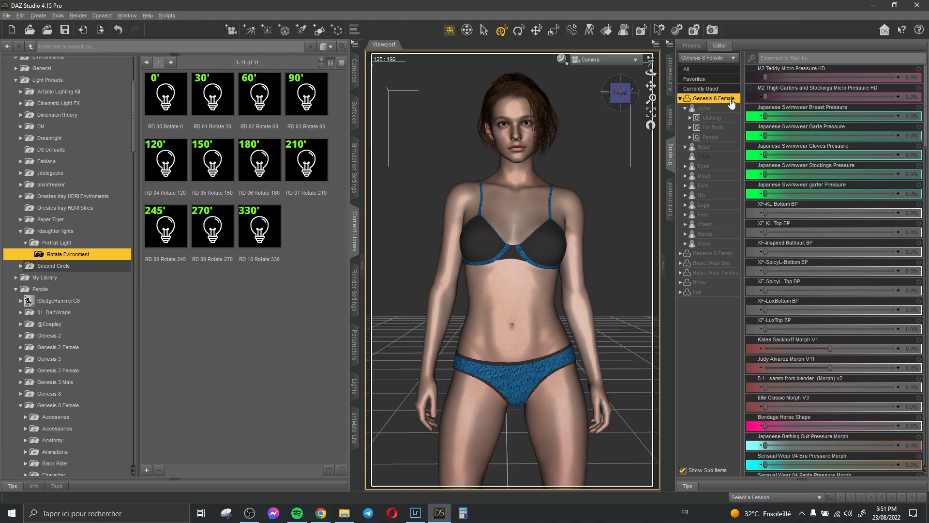
pyautogui.scroll(-15, 842, 314)
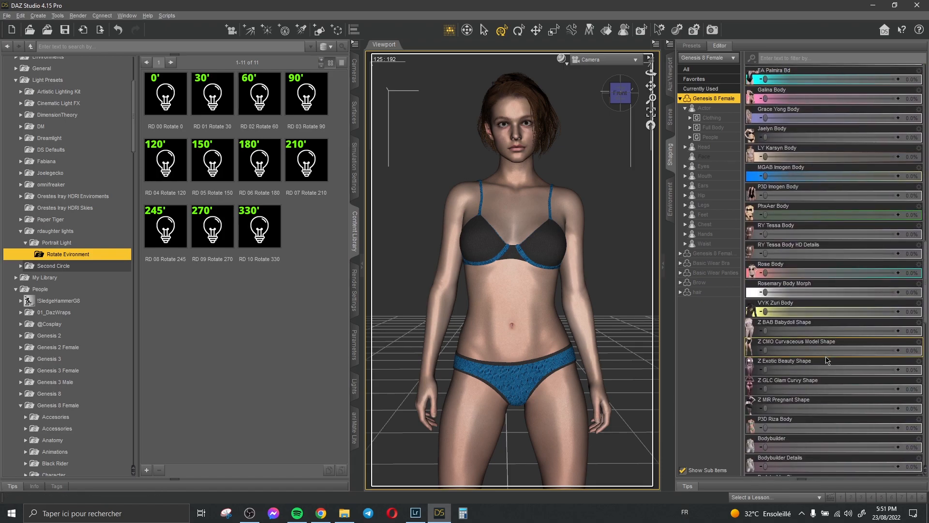
pyautogui.scroll(3, 822, 349)
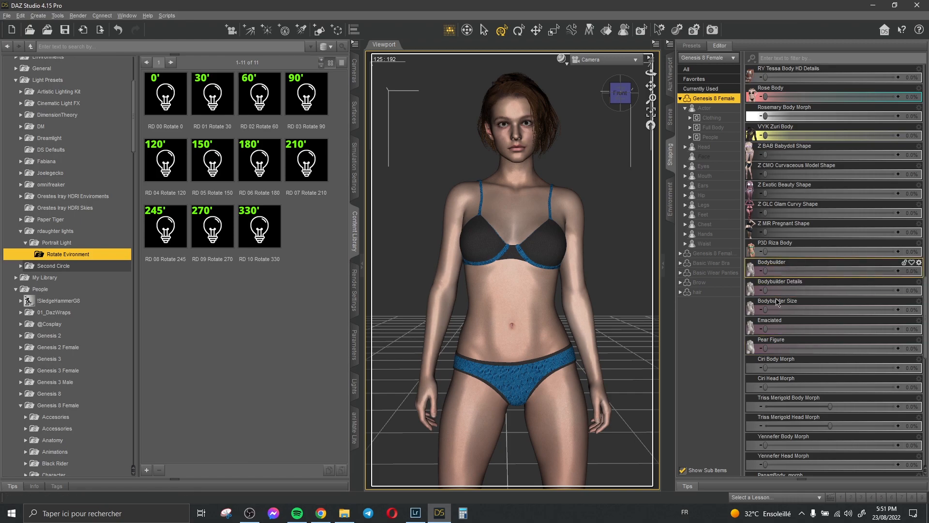
pyautogui.moveTo(766, 291); pyautogui.dragTo(877, 290)
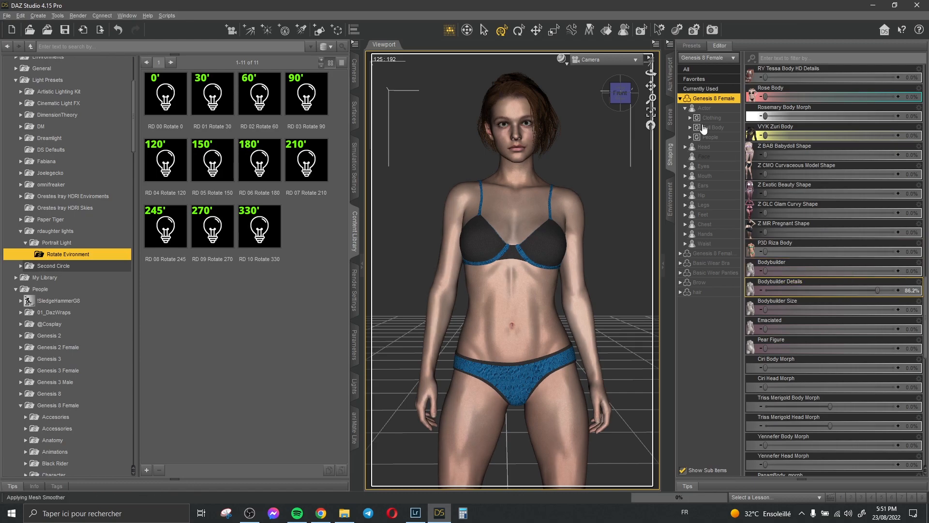
# Try the RD 03 Rotate 90 environment preset in the auxiliary Iray view, and return to RD 02 Rotate 60
pyautogui.click(671, 78)
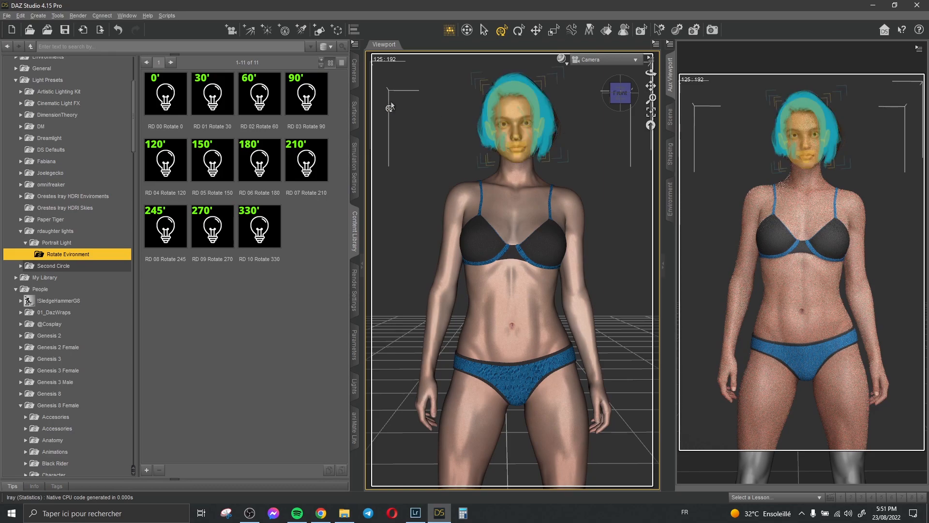
pyautogui.doubleClick(312, 101)
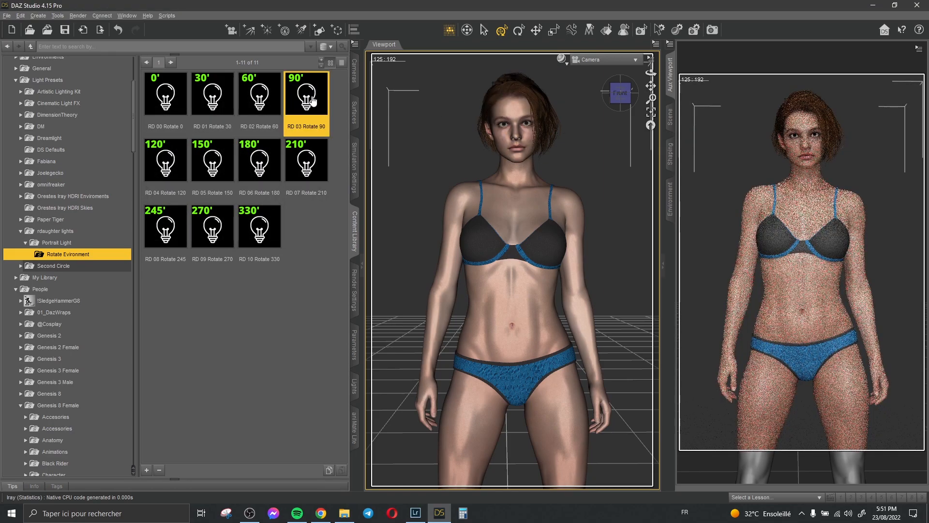
pyautogui.doubleClick(259, 97)
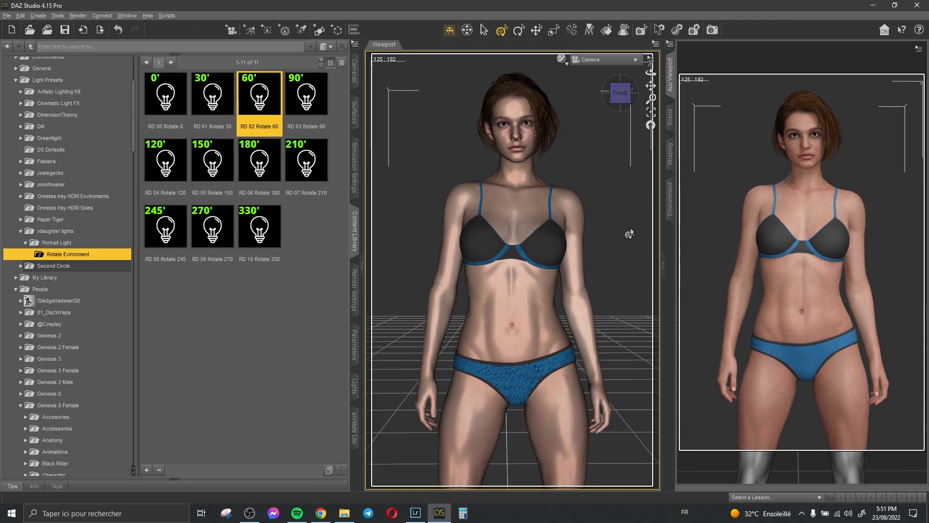
# Set the figure's Bodybuilder morph to 31.2%, Bodybuilder Details to 100% and Bodybuilder Size to 36.8%
pyautogui.click(671, 117)
pyautogui.click(671, 154)
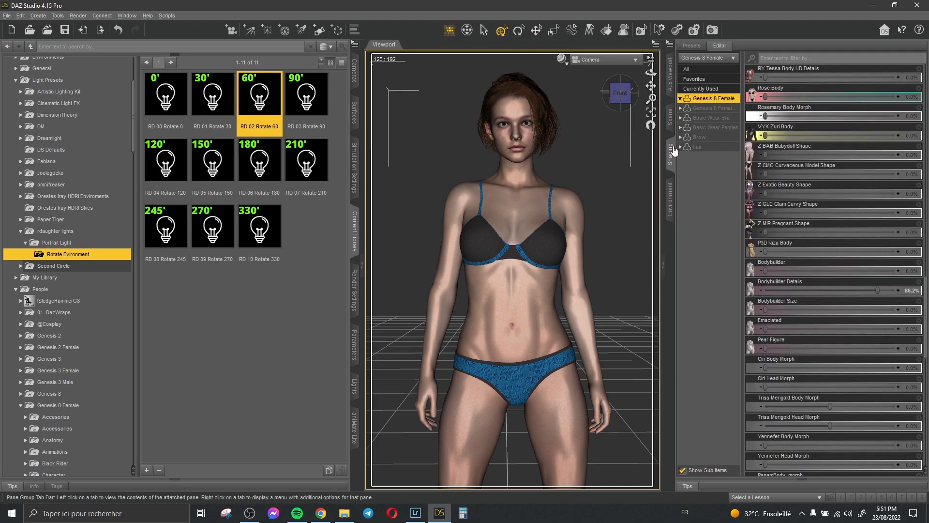
pyautogui.moveTo(766, 272)
pyautogui.mouseDown()
pyautogui.moveTo(836, 277)
pyautogui.moveTo(774, 274)
pyautogui.mouseUp()
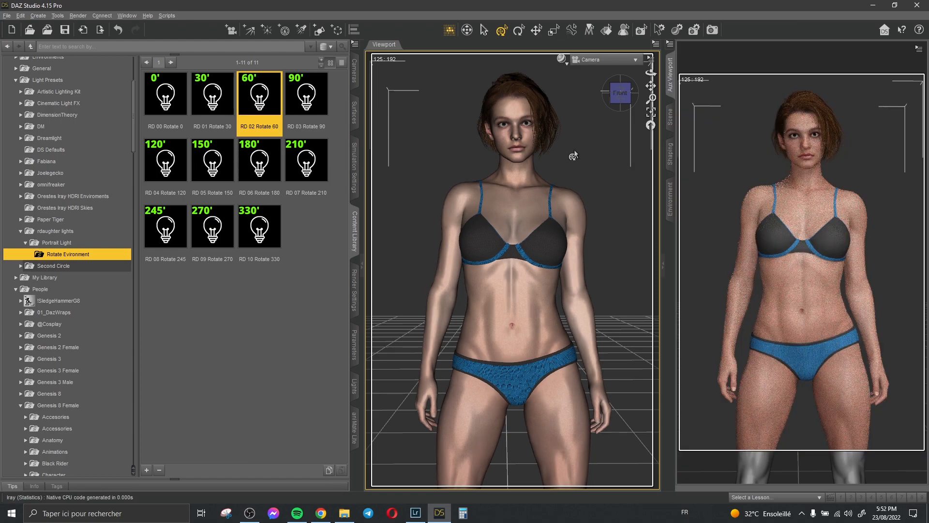
pyautogui.click(670, 153)
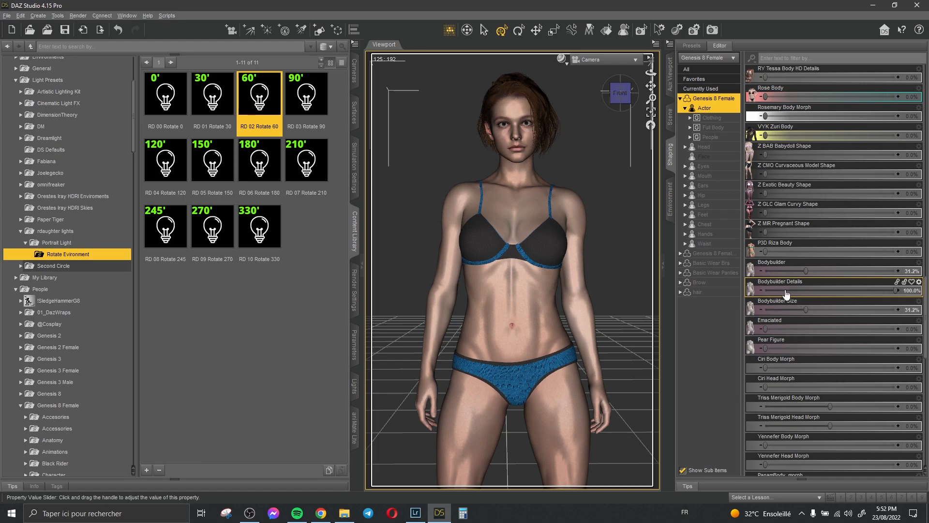
pyautogui.moveTo(894, 289)
pyautogui.mouseDown()
pyautogui.moveTo(859, 290)
pyautogui.moveTo(898, 290)
pyautogui.mouseUp()
pyautogui.moveTo(806, 309); pyautogui.dragTo(834, 309)
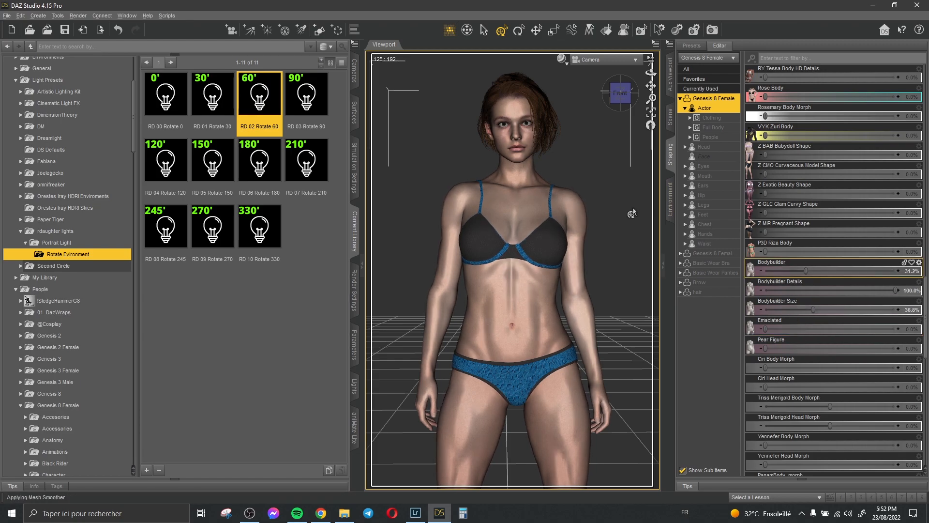
# Set the Breast Large morph in the Chest group of the Genesis 8 Female figure to 58.4%
pyautogui.click(670, 117)
pyautogui.click(743, 139)
pyautogui.click(725, 73)
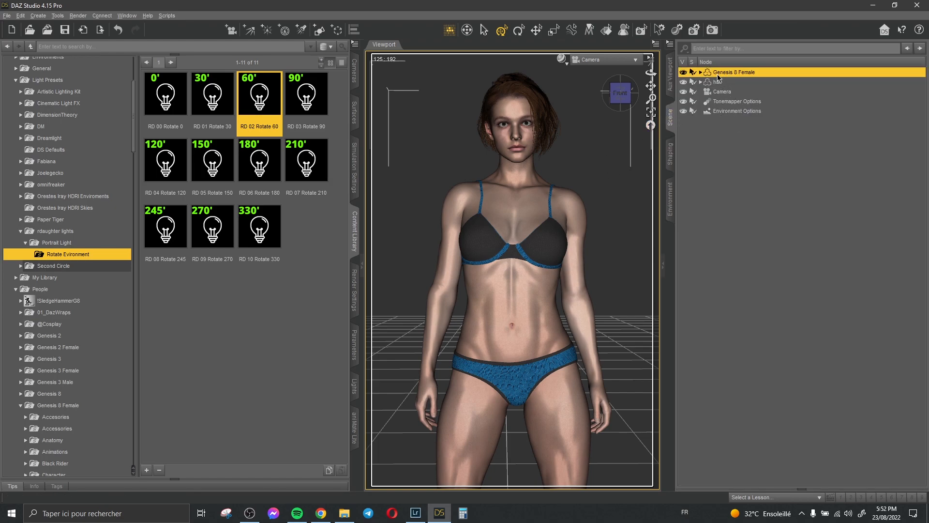
pyautogui.click(744, 168)
pyautogui.click(734, 72)
pyautogui.click(670, 154)
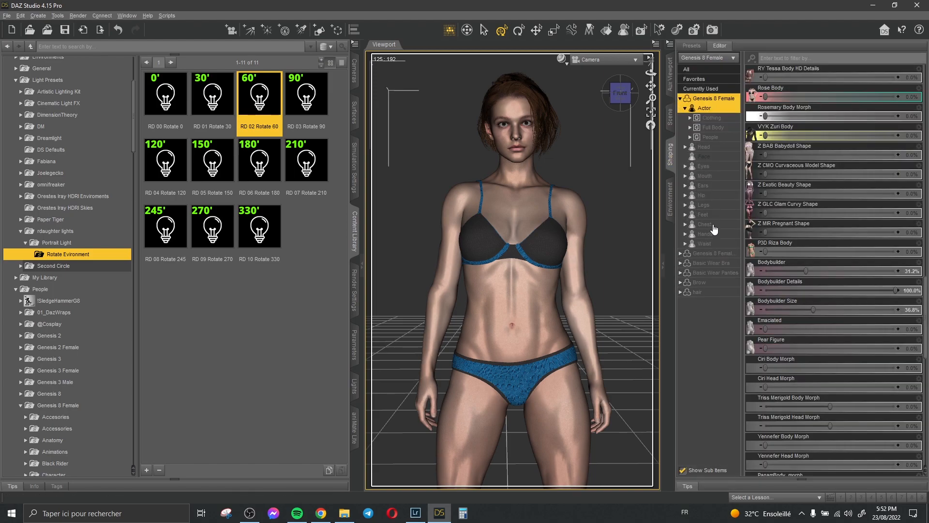
pyautogui.click(705, 225)
pyautogui.scroll(10, 749, 267)
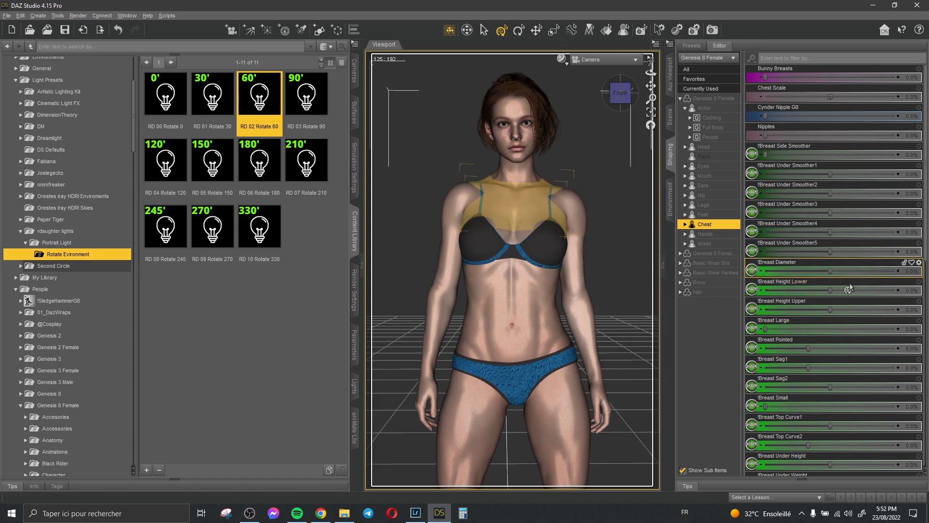
pyautogui.scroll(-3, 782, 319)
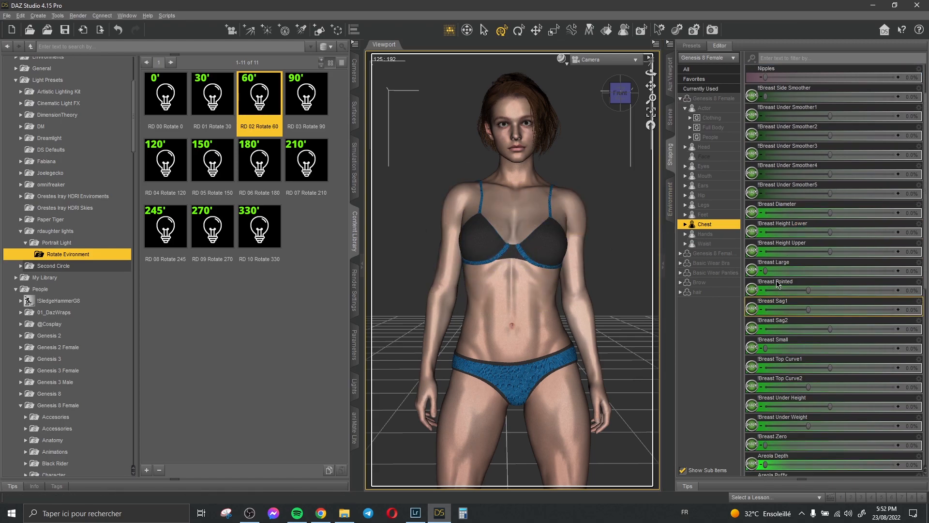
pyautogui.moveTo(784, 269); pyautogui.dragTo(833, 268)
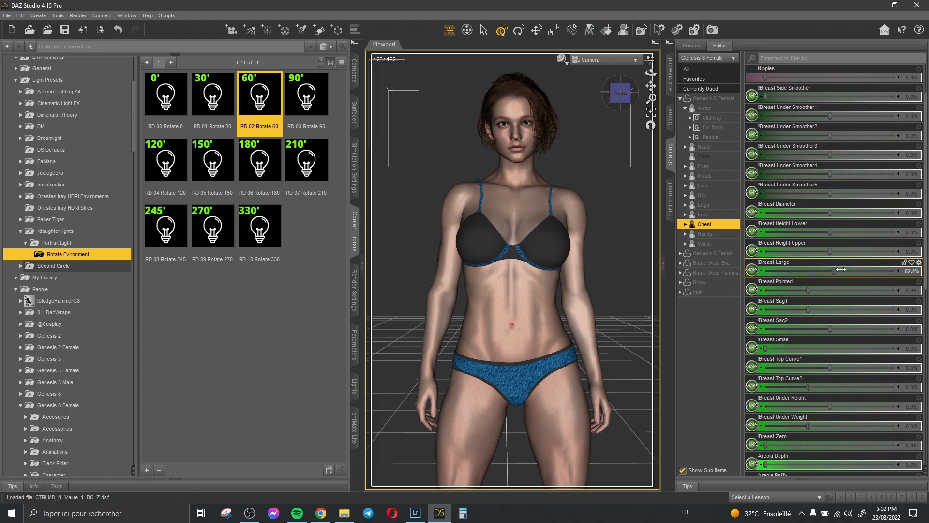
pyautogui.moveTo(833, 271); pyautogui.dragTo(839, 276)
# Set the Bunny Breasts morph to 19.3%, check the shape in the auxiliary Iray view, and increase the morph further
pyautogui.scroll(3, 798, 302)
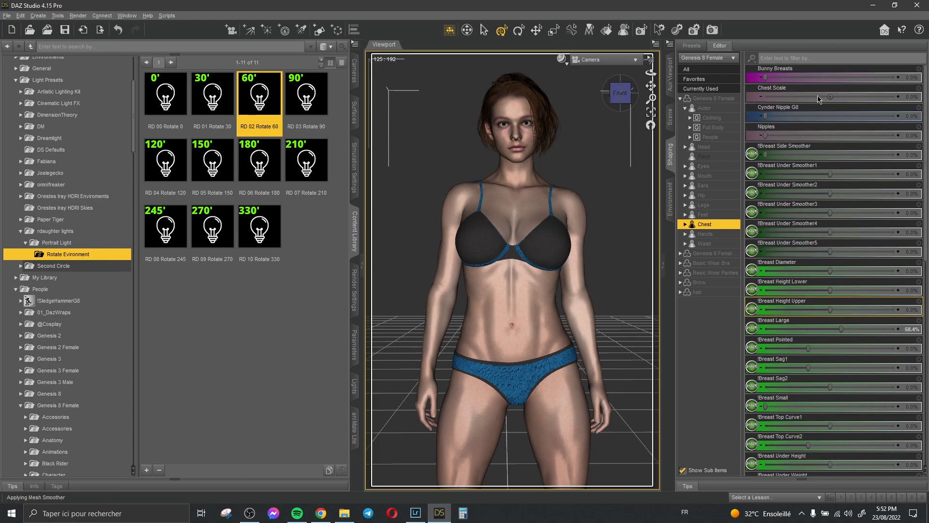
pyautogui.moveTo(766, 78); pyautogui.dragTo(785, 89)
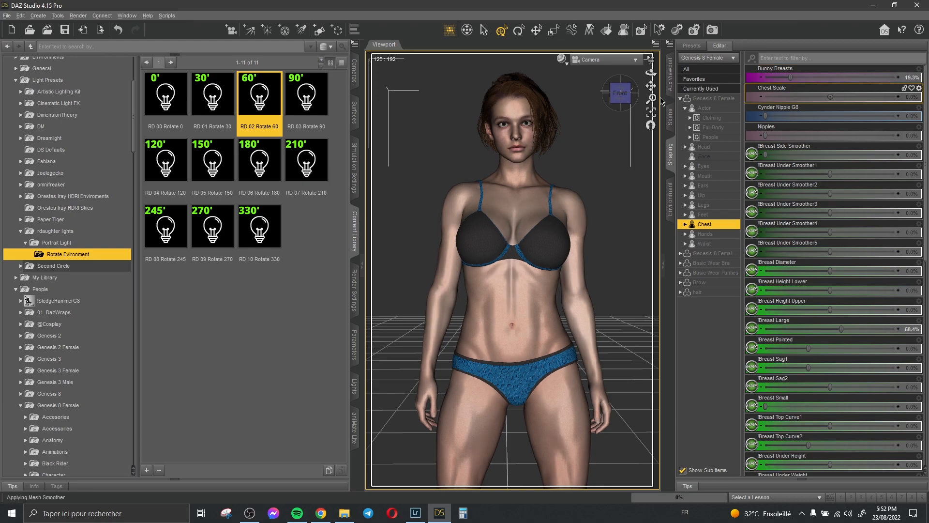
pyautogui.click(669, 67)
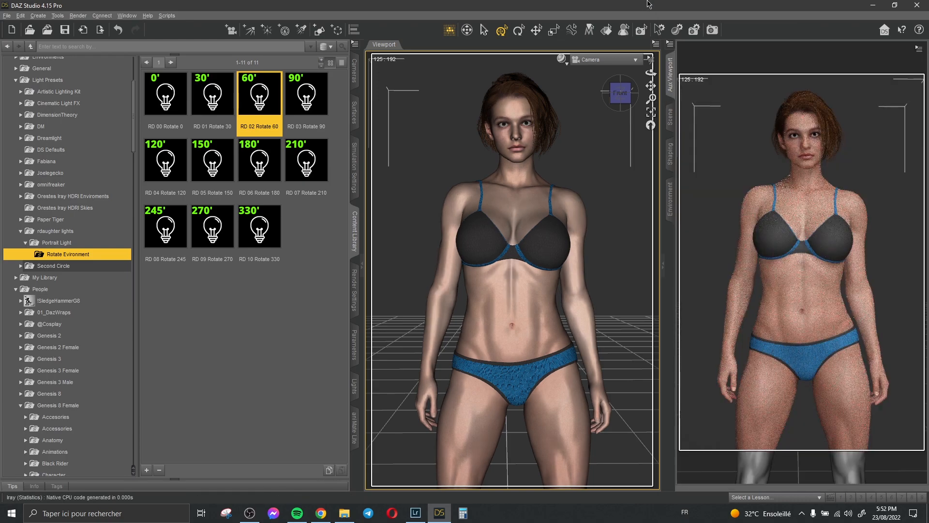
pyautogui.click(670, 154)
pyautogui.moveTo(789, 77); pyautogui.dragTo(811, 78)
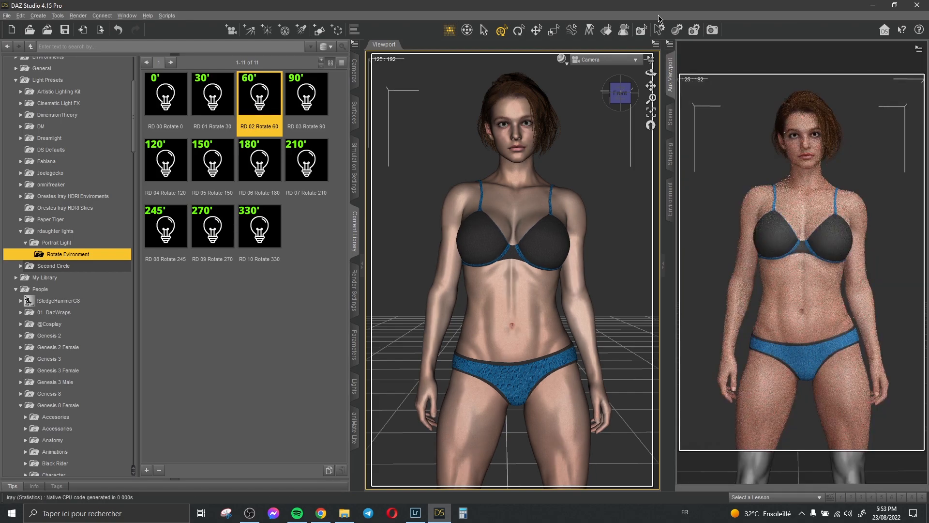
# Add the Hot Pajama Top from the AF clothing folder to the Genesis 8 Female figure
pyautogui.click(671, 117)
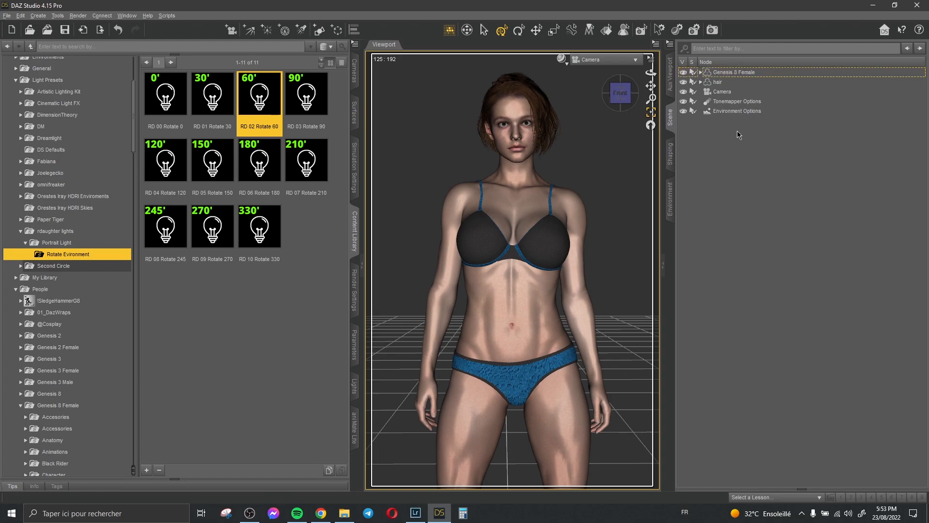
pyautogui.click(742, 73)
pyautogui.scroll(-9, 101, 286)
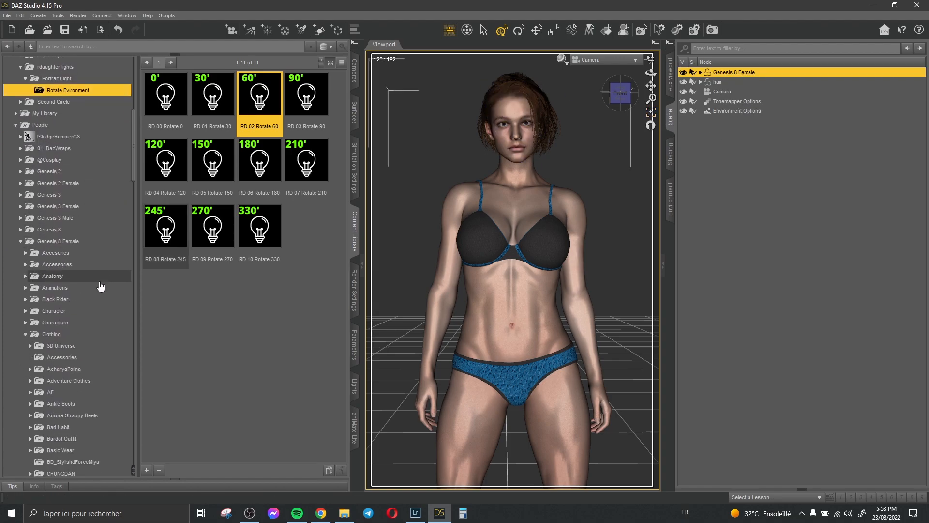
pyautogui.scroll(-20, 101, 287)
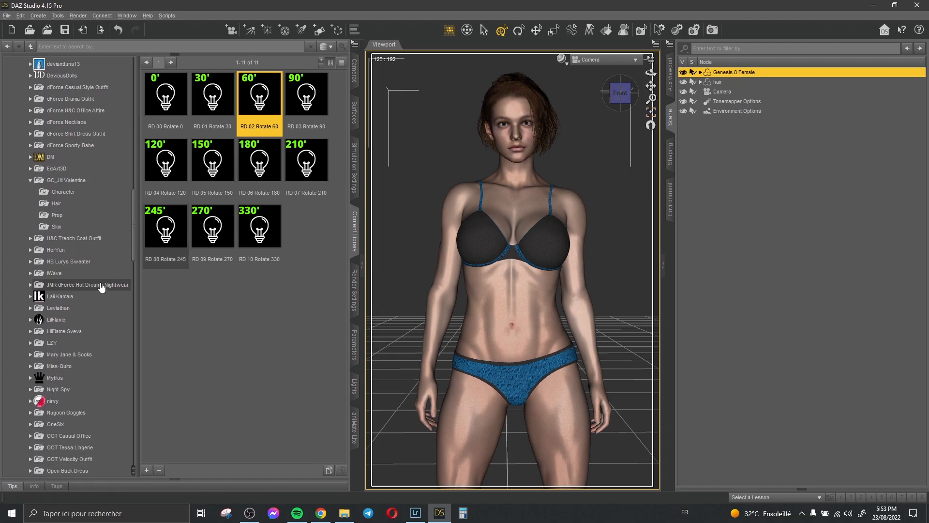
pyautogui.scroll(3, 91, 242)
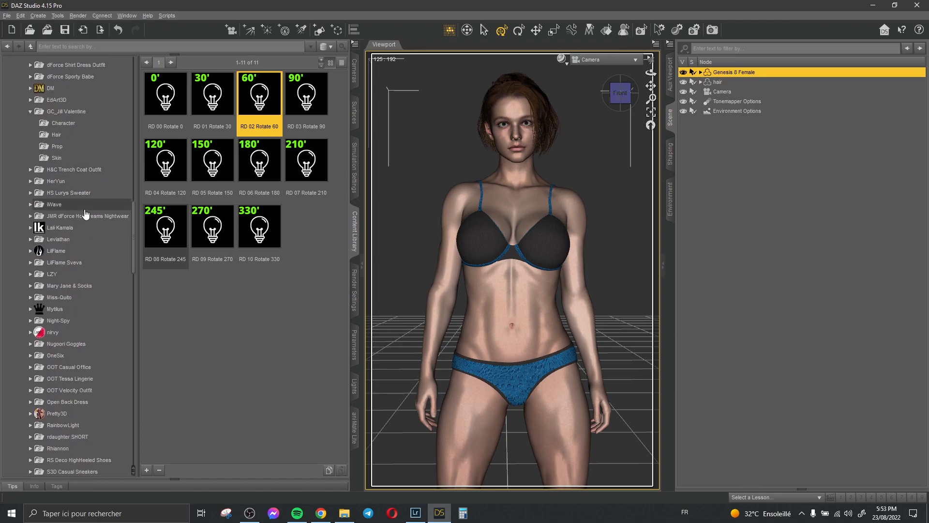
pyautogui.scroll(1, 86, 214)
pyautogui.scroll(1, 89, 223)
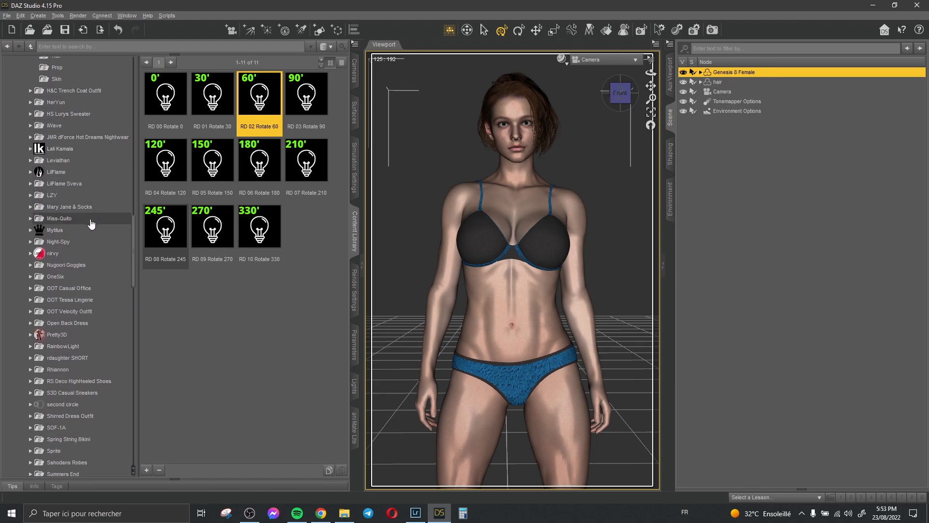
pyautogui.scroll(8, 91, 225)
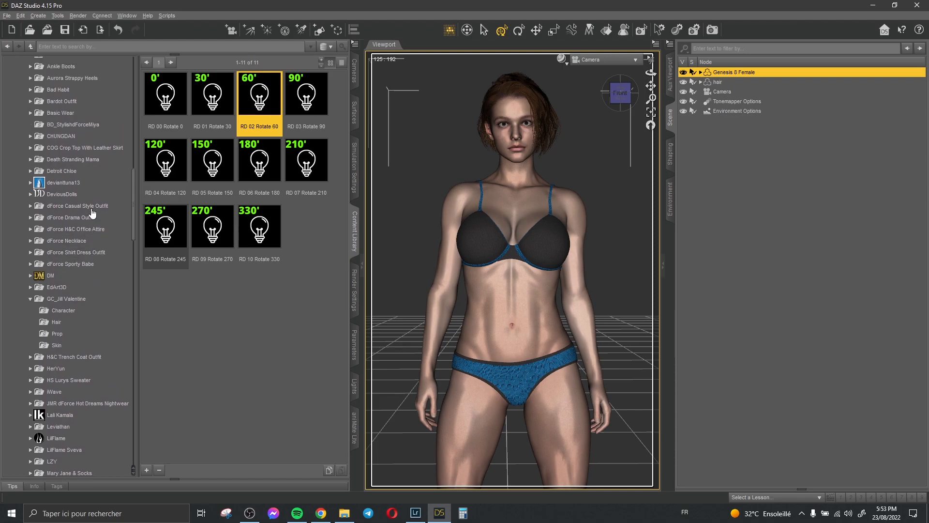
pyautogui.scroll(2, 87, 204)
pyautogui.doubleClick(68, 189)
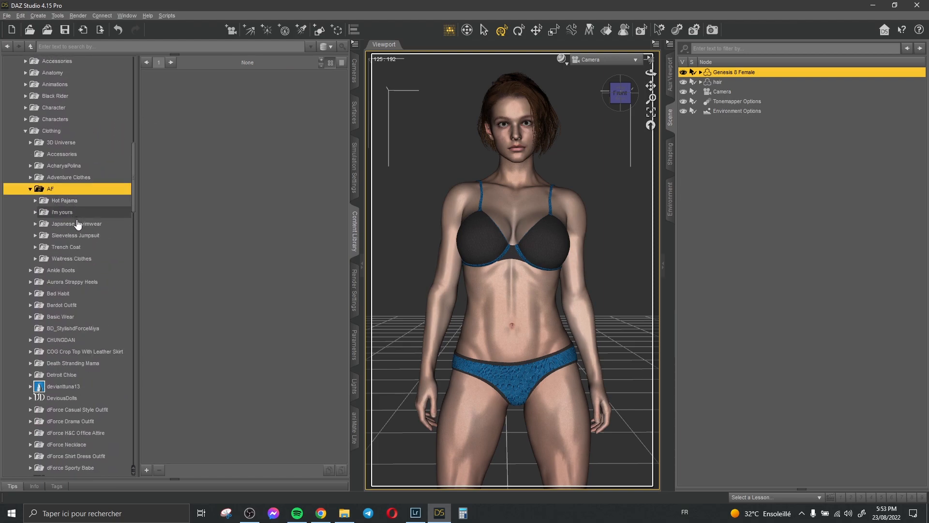
pyautogui.click(79, 201)
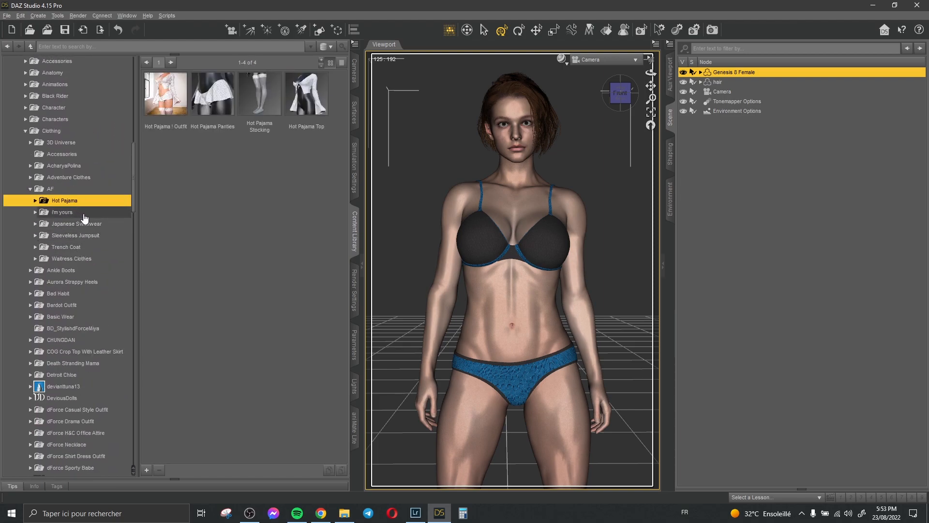
pyautogui.doubleClick(301, 114)
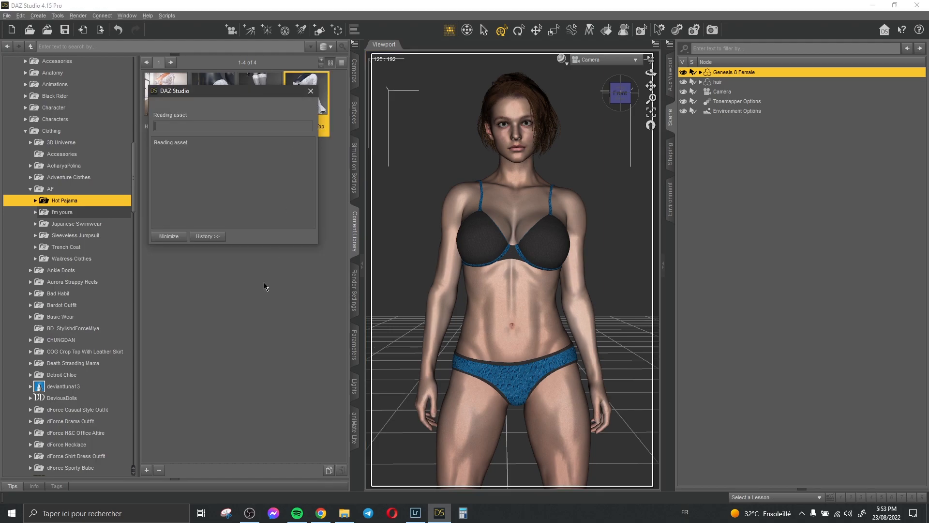
# Open the Sensual Wear 04 folder in the figure's clothing library, and hide the Basic Wear Bra in the scene
pyautogui.scroll(-2, 89, 278)
pyautogui.scroll(-10, 89, 279)
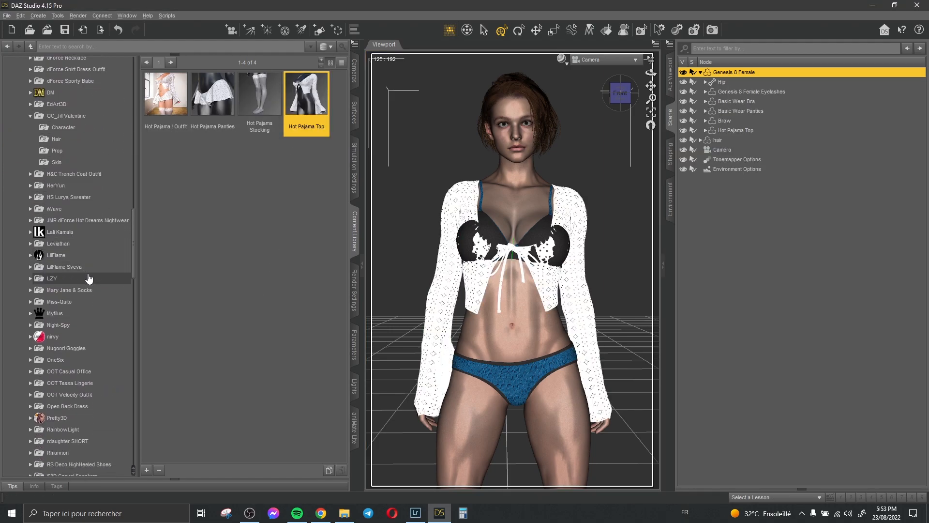
pyautogui.scroll(-3, 81, 295)
pyautogui.doubleClick(74, 249)
pyautogui.click(71, 260)
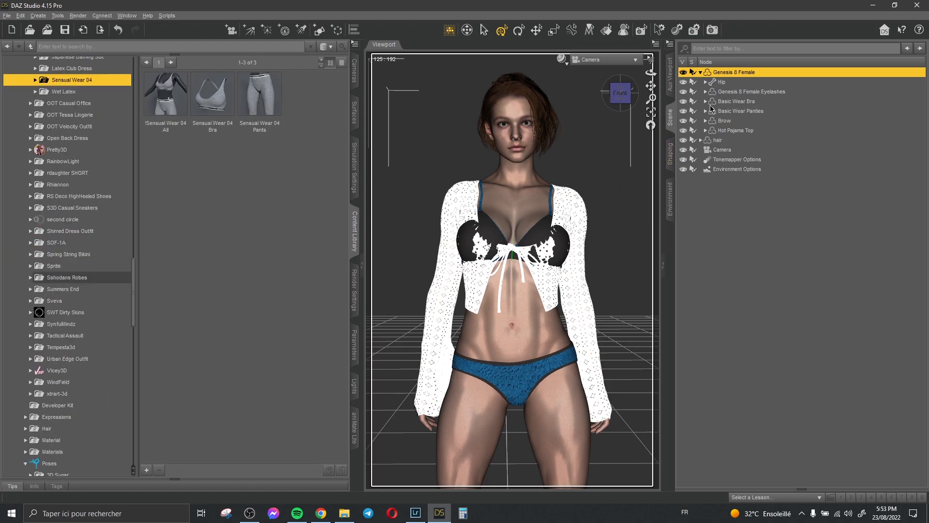
pyautogui.click(683, 103)
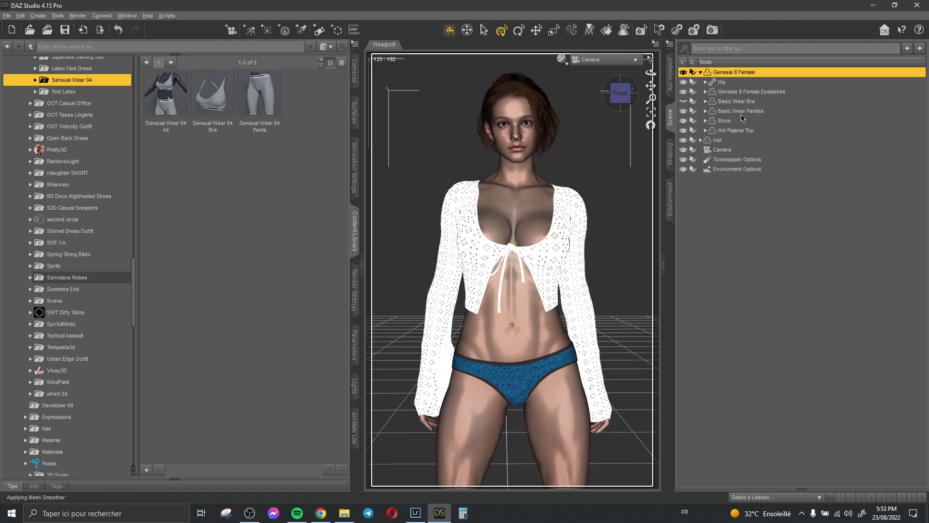
# Select the Hot Pajama Top in the scene and open the Hot Pajama Material folder in the AF clothing library
pyautogui.click(761, 130)
pyautogui.scroll(15, 56, 150)
pyautogui.click(82, 305)
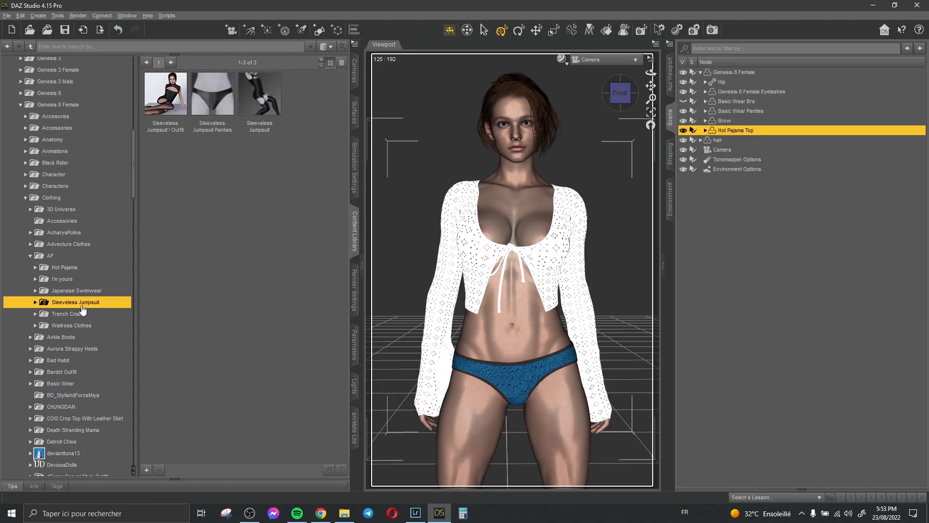
pyautogui.click(81, 291)
pyautogui.click(81, 280)
pyautogui.click(81, 271)
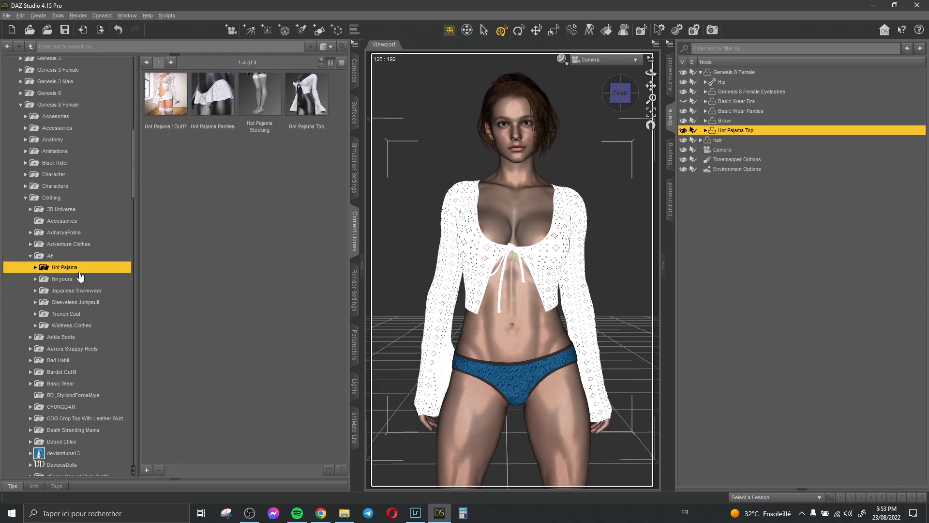
pyautogui.doubleClick(77, 268)
pyautogui.click(75, 280)
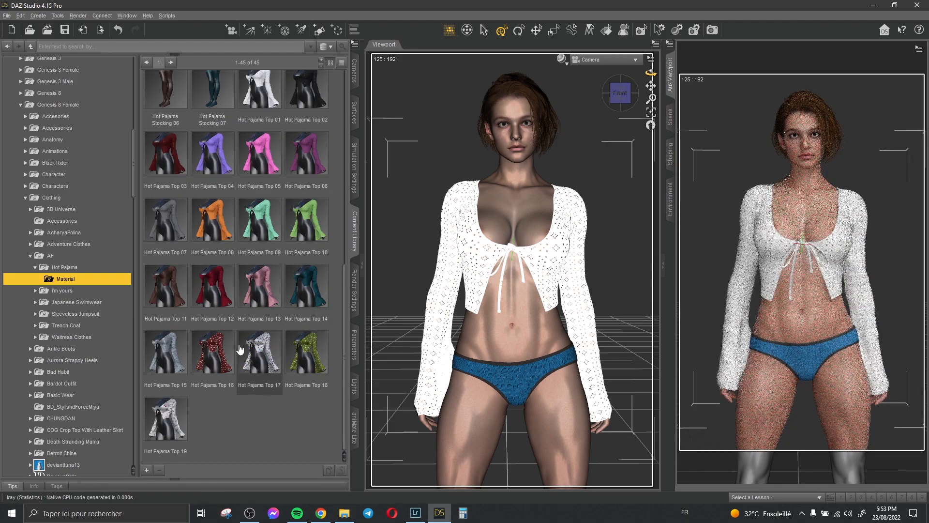
# Try the Hot Pajama Top 16, 07, 18 and 12 material presets on the selected top
pyautogui.doubleClick(213, 353)
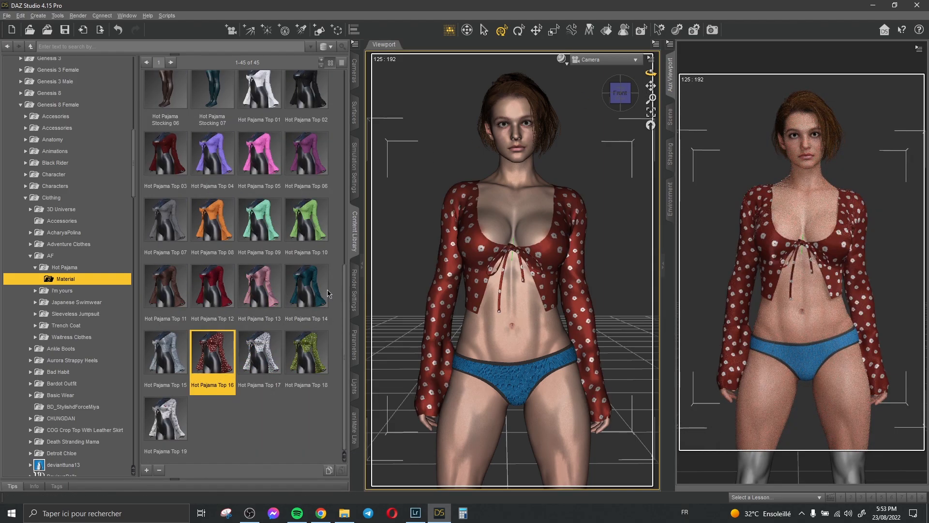
pyautogui.doubleClick(165, 221)
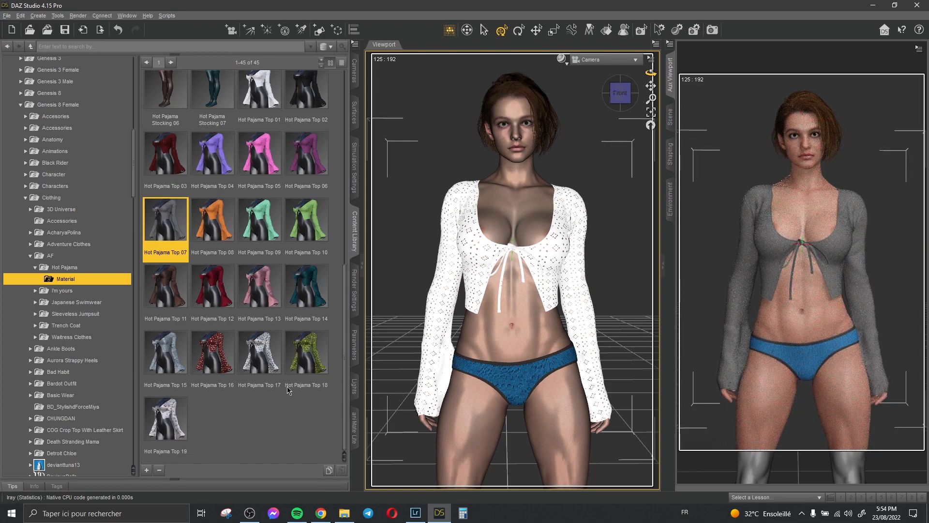
pyautogui.doubleClick(309, 361)
pyautogui.doubleClick(259, 285)
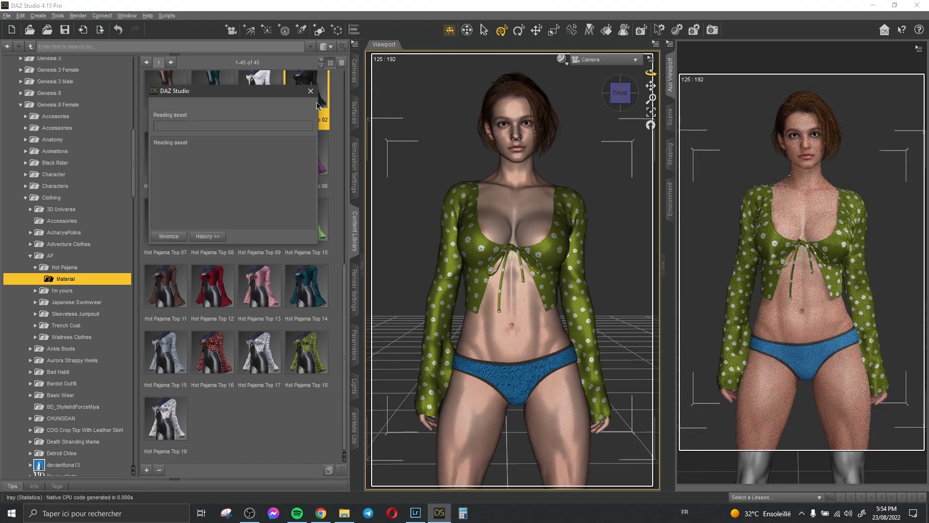
pyautogui.doubleClick(216, 304)
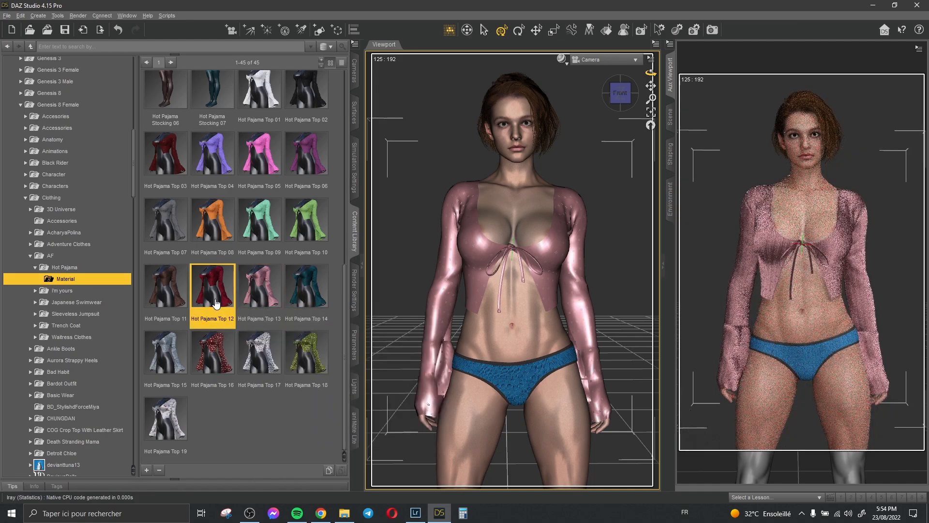
# Apply the cherry-print Hot Pajama Top 19 material preset to the selected top
pyautogui.click(170, 426)
pyautogui.doubleClick(171, 426)
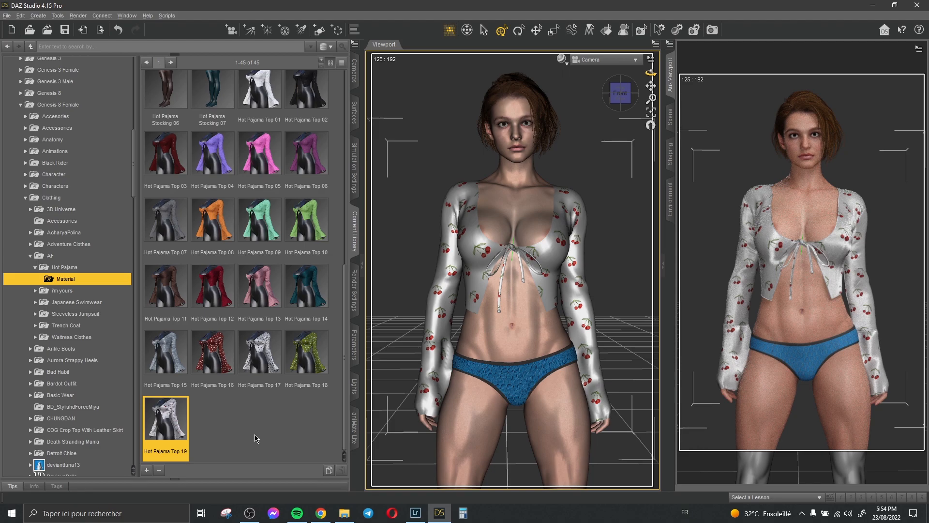
# Try the Bunny Breasts morph at 0% and check the chest shape in the auxiliary Iray view
pyautogui.click(671, 153)
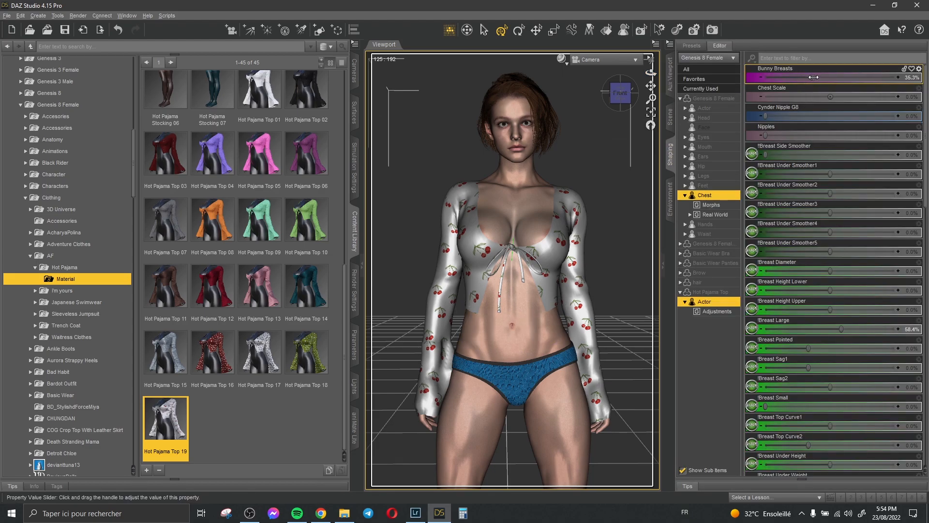
pyautogui.moveTo(831, 78); pyautogui.dragTo(755, 78)
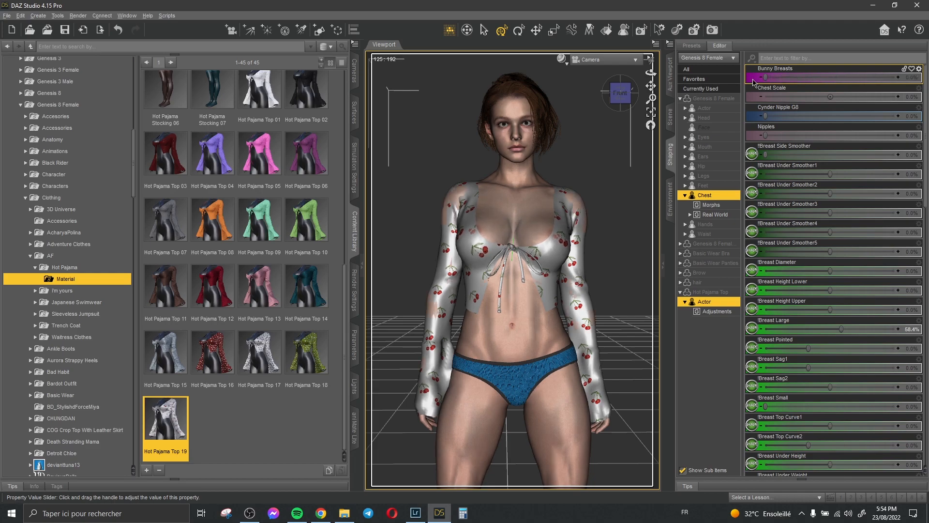
pyautogui.click(671, 77)
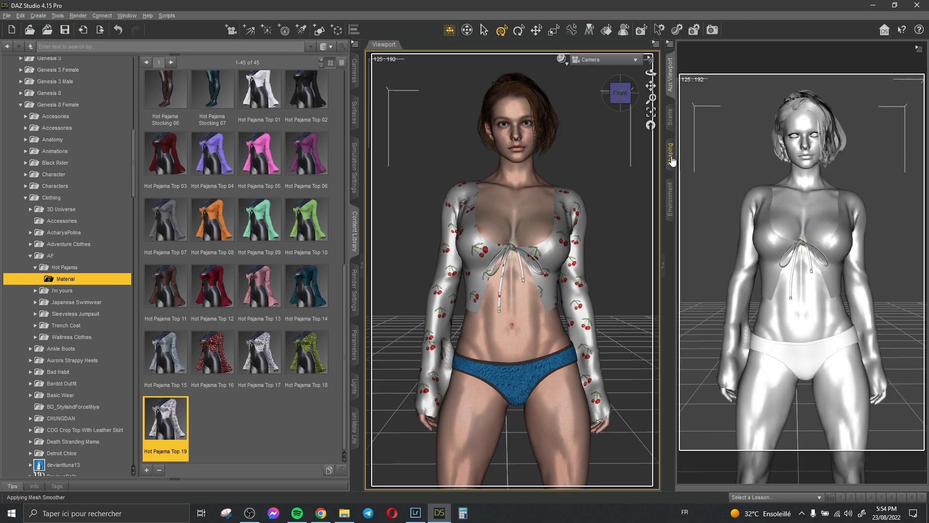
# Set the Bunny Breasts morph to 49.4%, look through the other chest morphs, and check the shape in the auxiliary Iray view
pyautogui.click(672, 156)
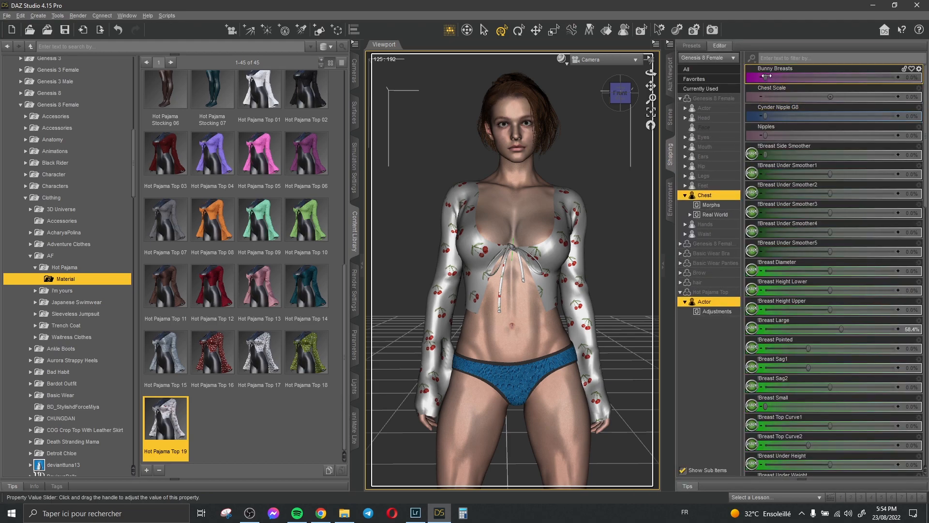
pyautogui.moveTo(825, 77); pyautogui.dragTo(831, 77)
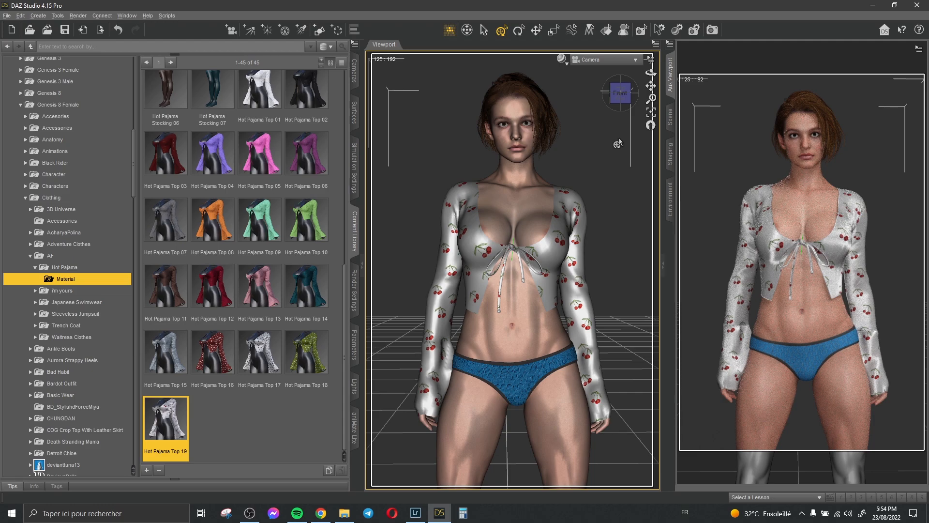
pyautogui.click(671, 154)
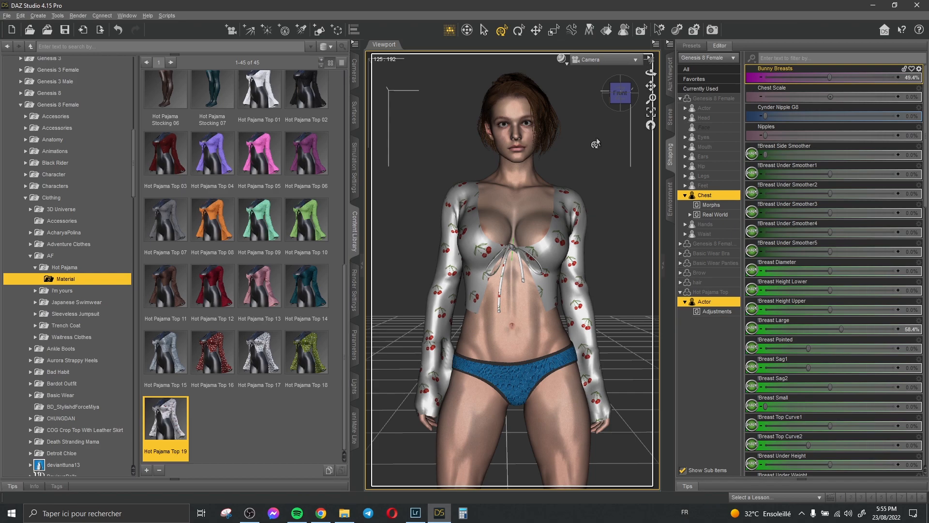
pyautogui.scroll(-18, 794, 326)
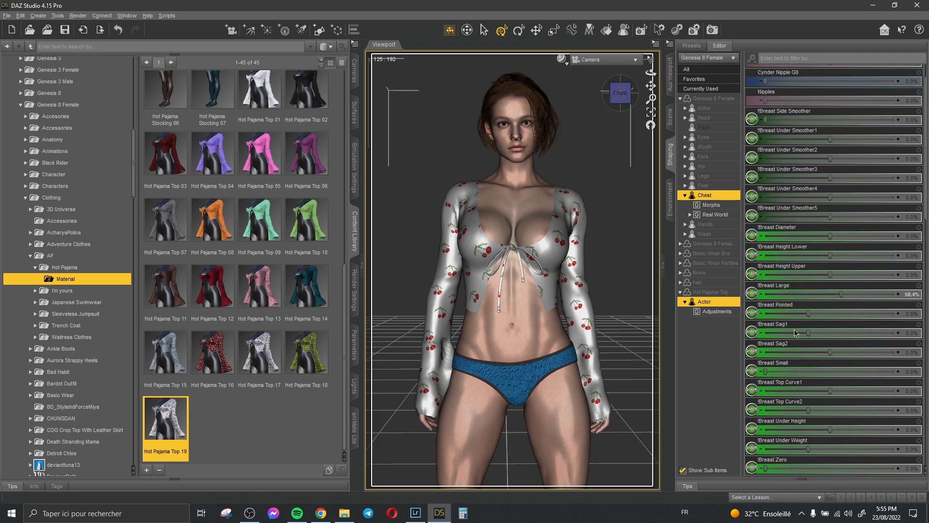
pyautogui.scroll(18, 792, 339)
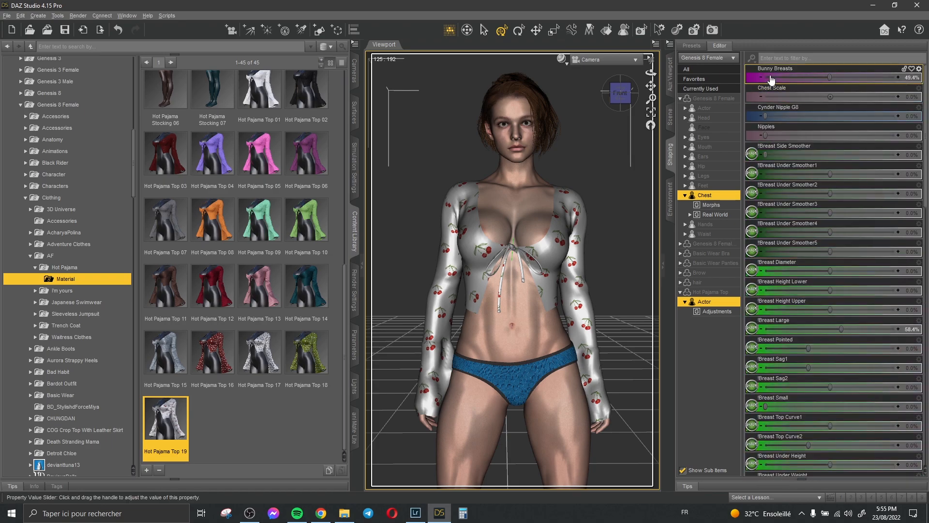
pyautogui.click(670, 80)
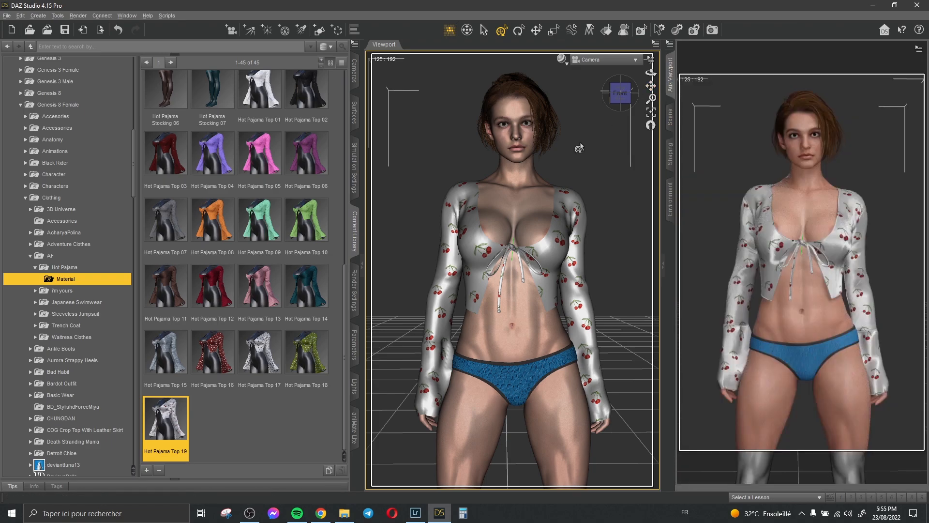
# Raise the Bunny Breasts morph to about 52% and check the shape in the auxiliary Iray view
pyautogui.click(670, 116)
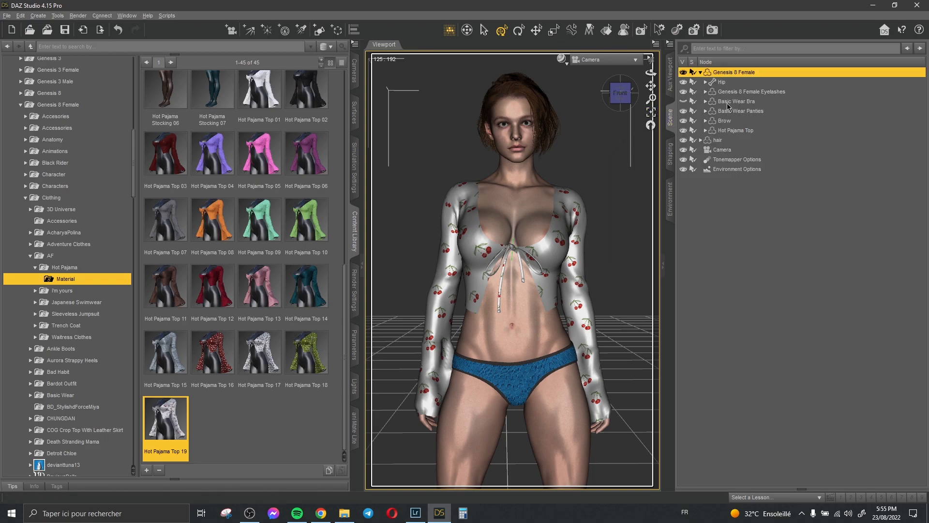
pyautogui.click(671, 154)
pyautogui.moveTo(830, 77); pyautogui.dragTo(836, 76)
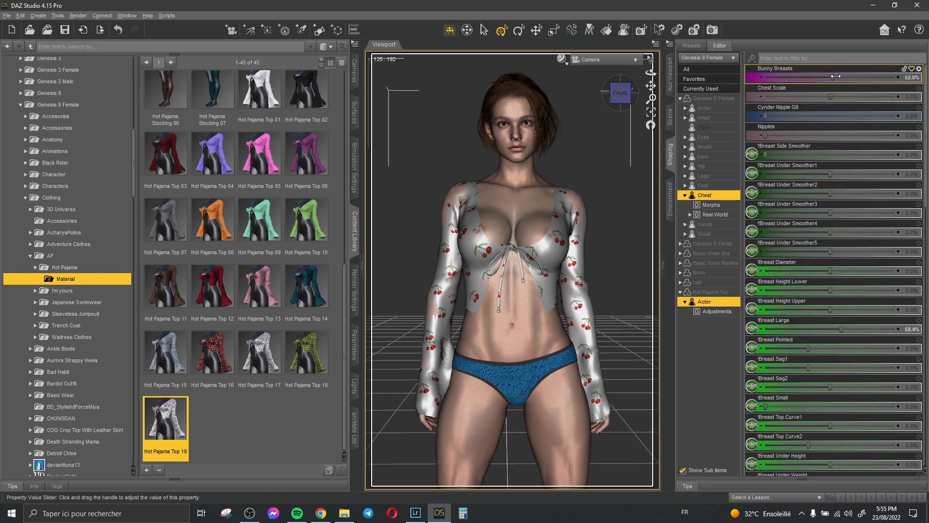
pyautogui.click(670, 73)
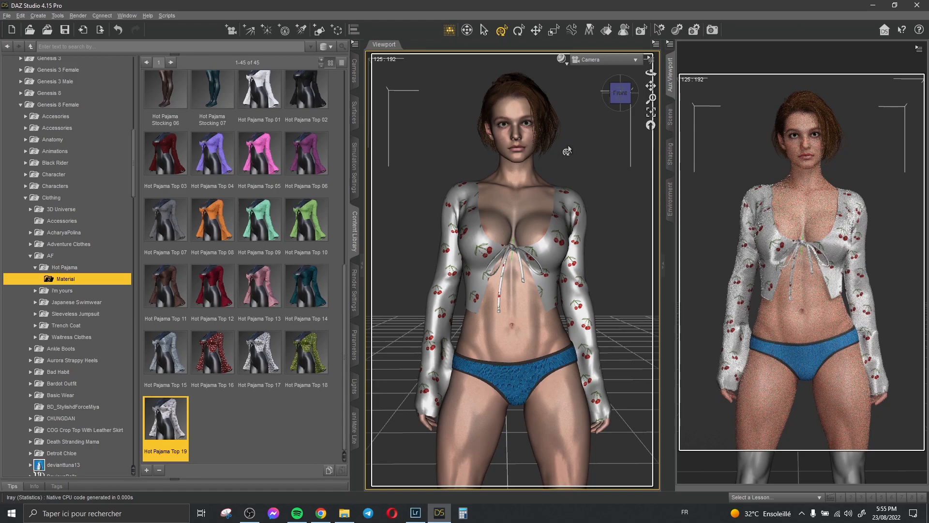
# Run the dForce simulation so the Hot Pajama Top drapes over the figure
pyautogui.click(354, 162)
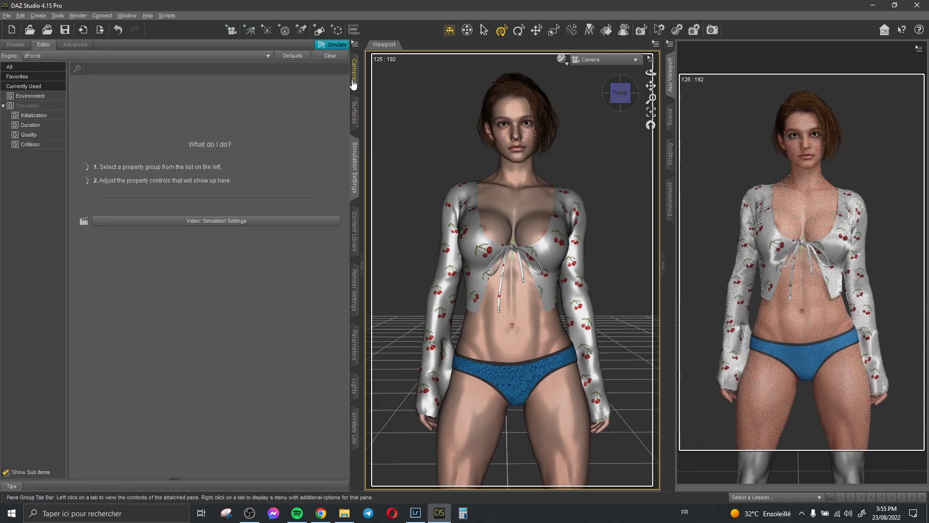
pyautogui.click(338, 46)
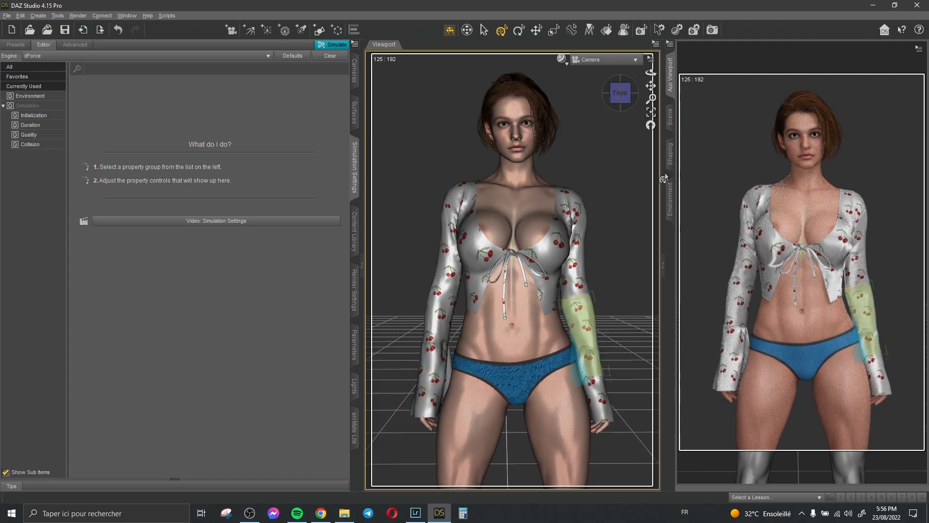
# Set the Base Color of the Basic Wear Panties surface to black, check it in the auxiliary Iray view, and clear the selection
pyautogui.click(670, 118)
pyautogui.click(748, 131)
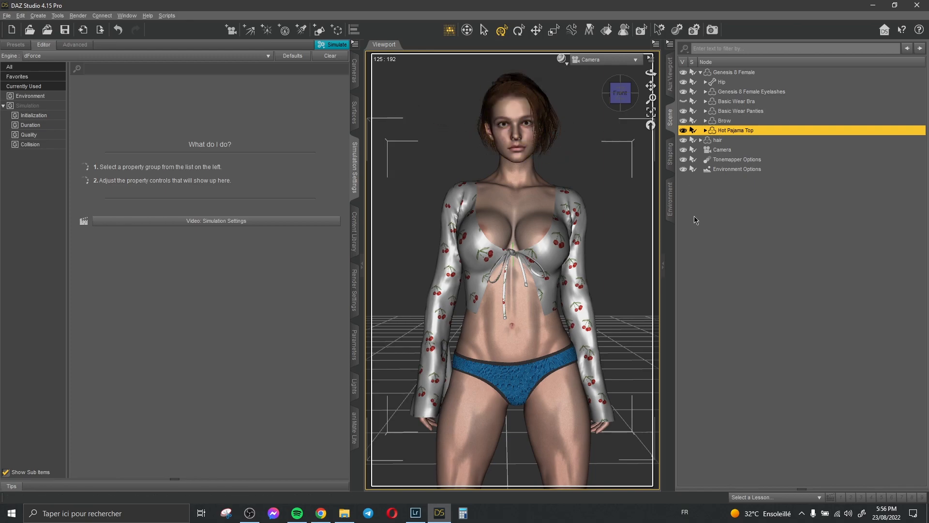
pyautogui.keyDown('ctrl'); pyautogui.click(741, 131); pyautogui.keyUp('ctrl')
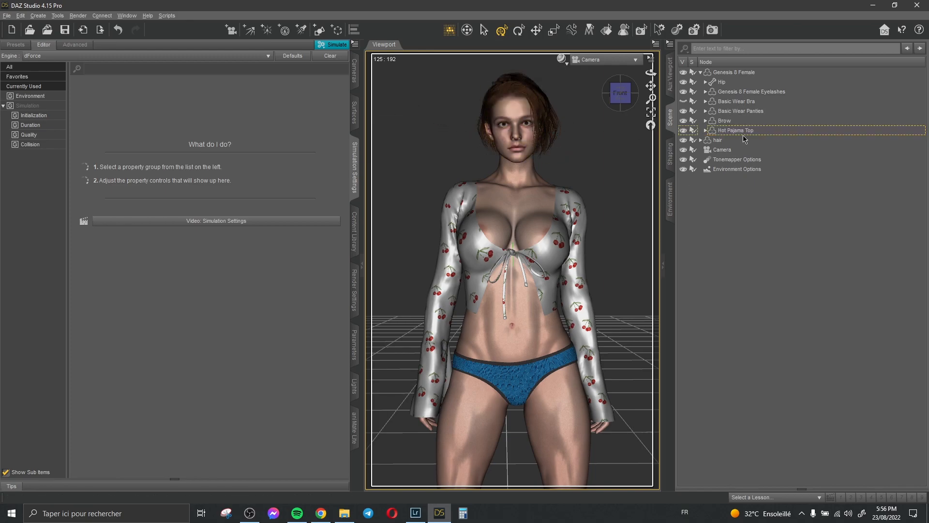
pyautogui.click(764, 103)
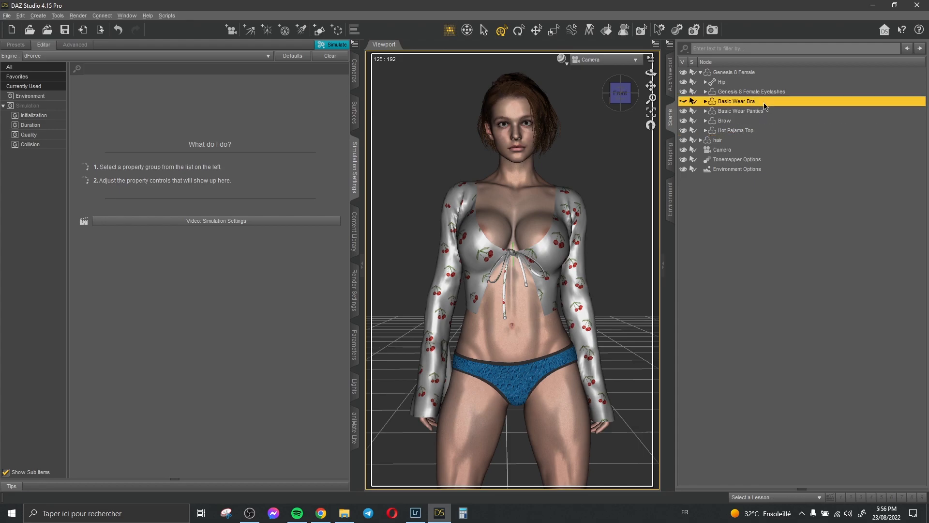
pyautogui.click(764, 111)
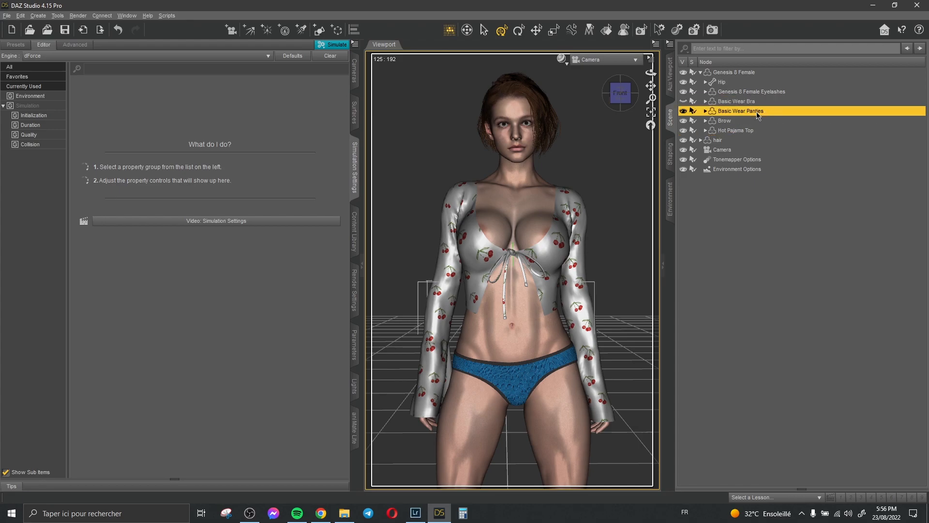
pyautogui.click(354, 116)
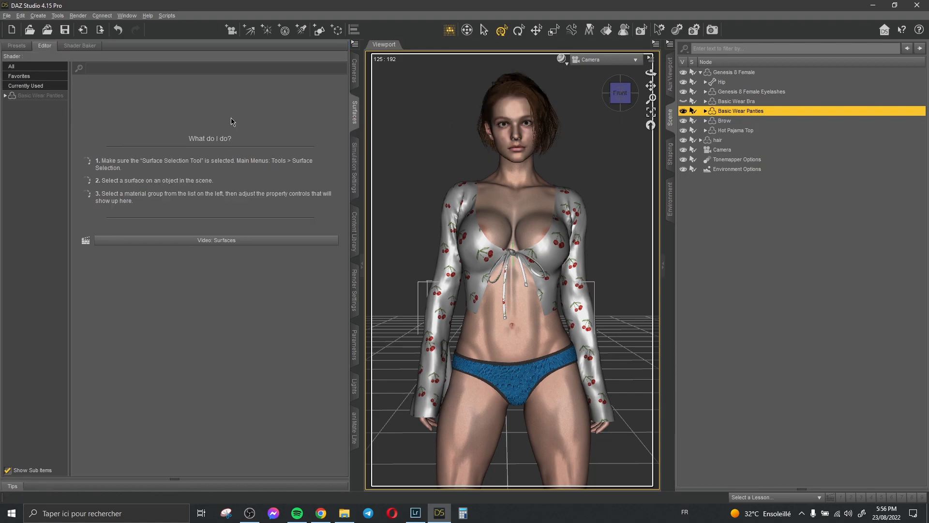
pyautogui.click(37, 97)
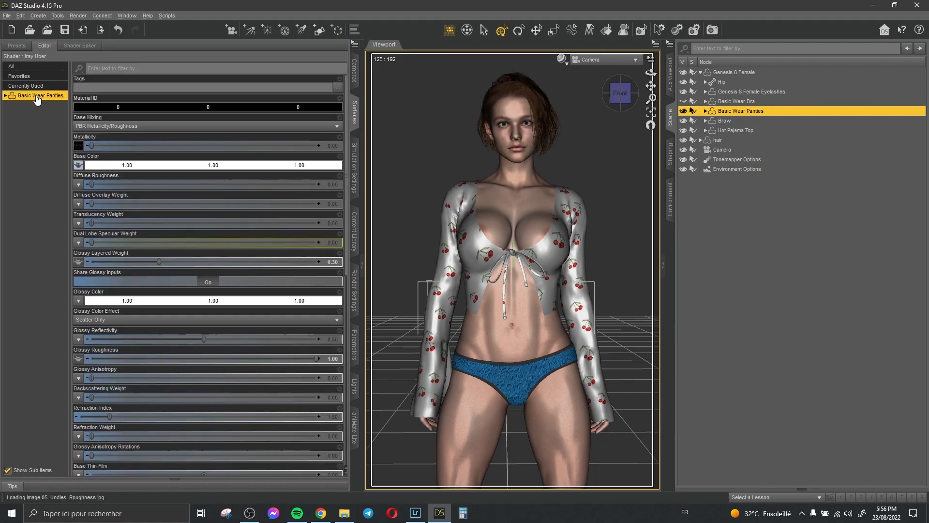
pyautogui.click(138, 167)
pyautogui.click(357, 255)
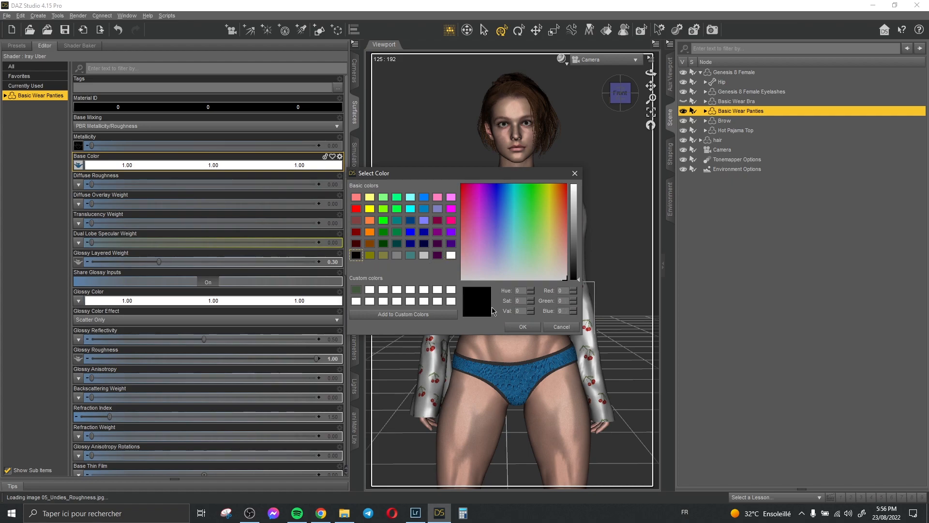
pyautogui.click(522, 327)
pyautogui.click(671, 73)
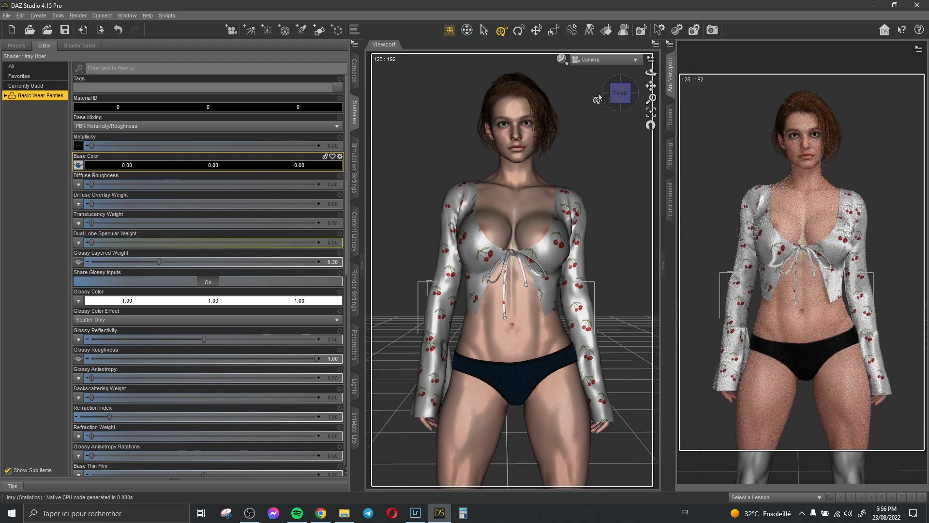
pyautogui.click(596, 124)
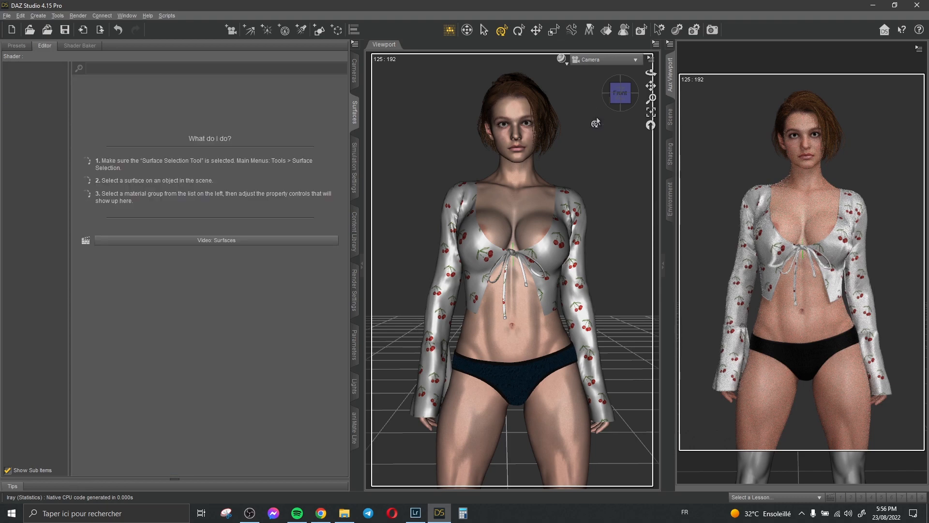
# Set the Base Color of the hair surfaces to black, check it in the auxiliary Iray view, and clear the selection
pyautogui.click(669, 116)
pyautogui.click(737, 141)
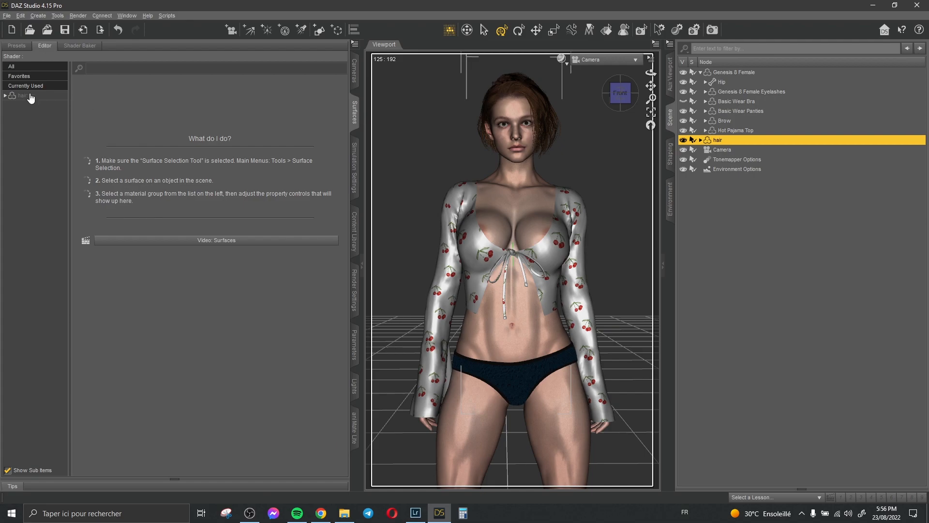
pyautogui.click(23, 96)
pyautogui.click(78, 165)
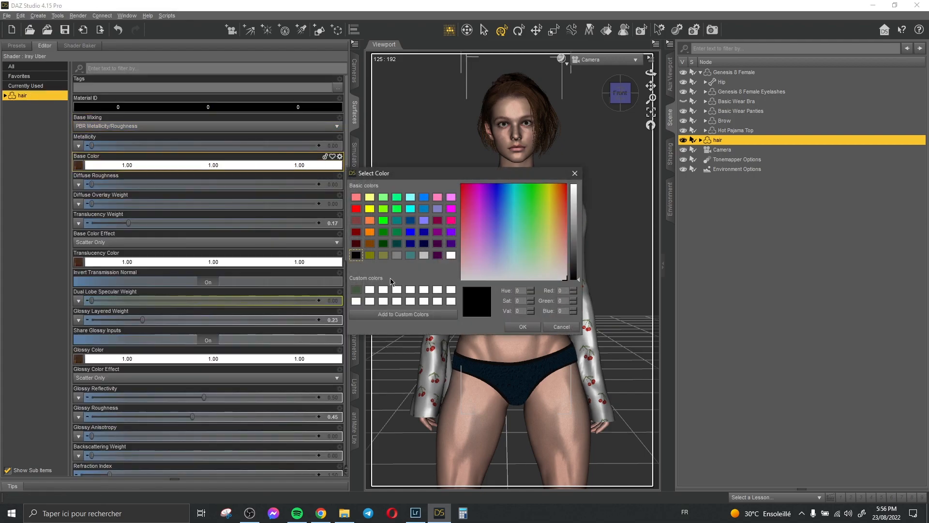
pyautogui.click(522, 326)
pyautogui.click(670, 75)
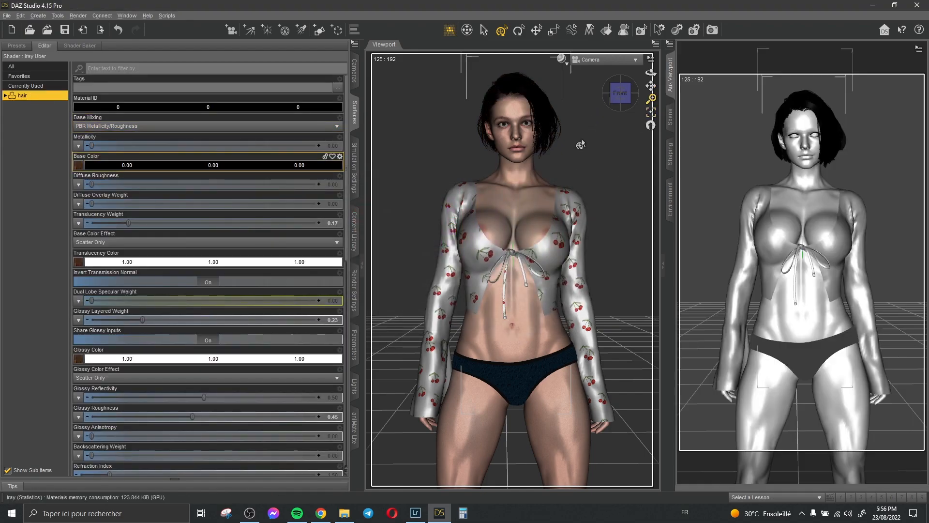
pyautogui.click(581, 144)
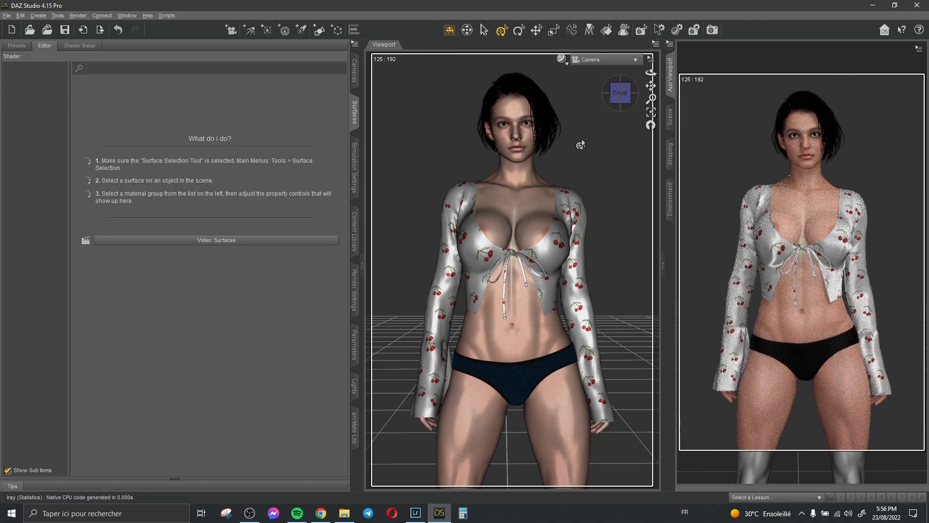
# Show the head in the main viewport's Perspective View and select the Genesis 8 Female figure in the scene
pyautogui.click(605, 59)
pyautogui.click(604, 95)
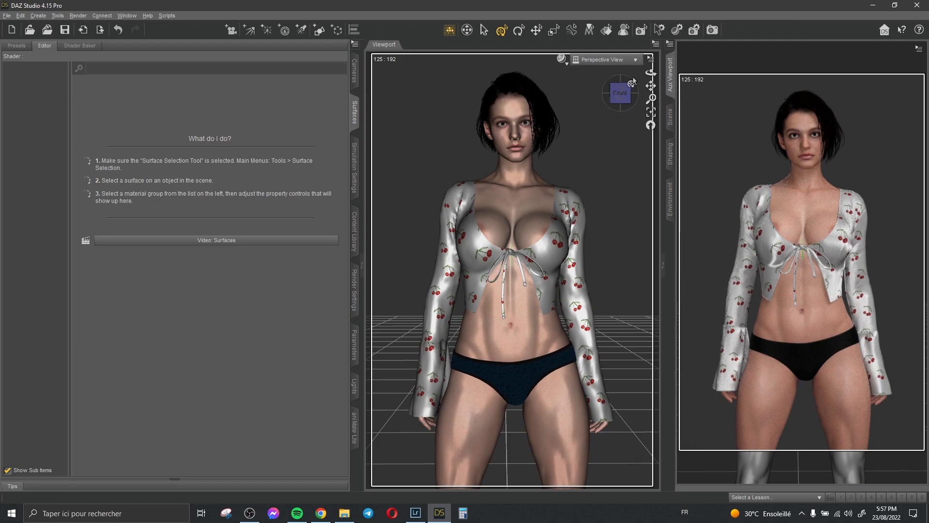
pyautogui.click(522, 121)
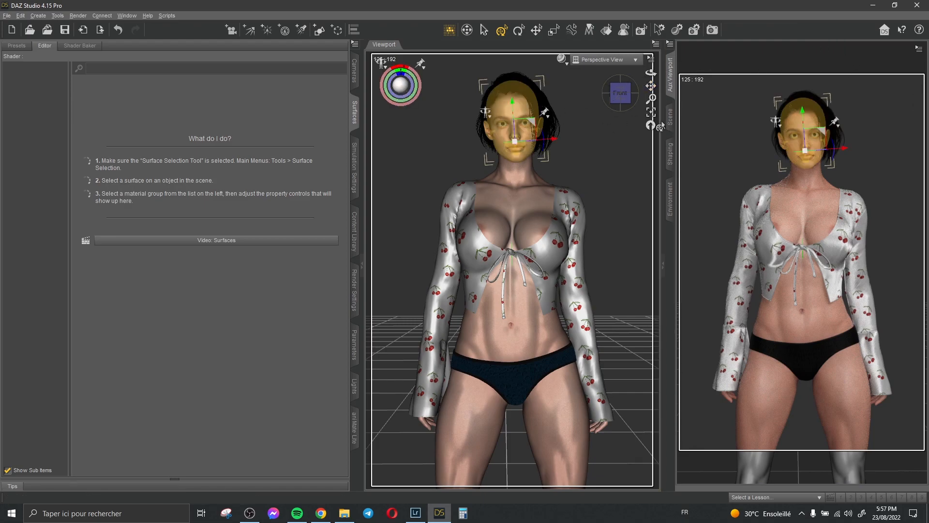
pyautogui.click(651, 112)
pyautogui.click(671, 117)
pyautogui.moveTo(651, 73); pyautogui.dragTo(687, 75)
pyautogui.click(726, 72)
# Load the RW ASG Rectangle Thin Frame glasses from the Genesis 8 accessories onto the figure
pyautogui.click(354, 231)
pyautogui.scroll(-1, 92, 252)
pyautogui.click(72, 230)
pyautogui.doubleClick(61, 193)
pyautogui.doubleClick(75, 206)
pyautogui.click(72, 218)
pyautogui.doubleClick(166, 160)
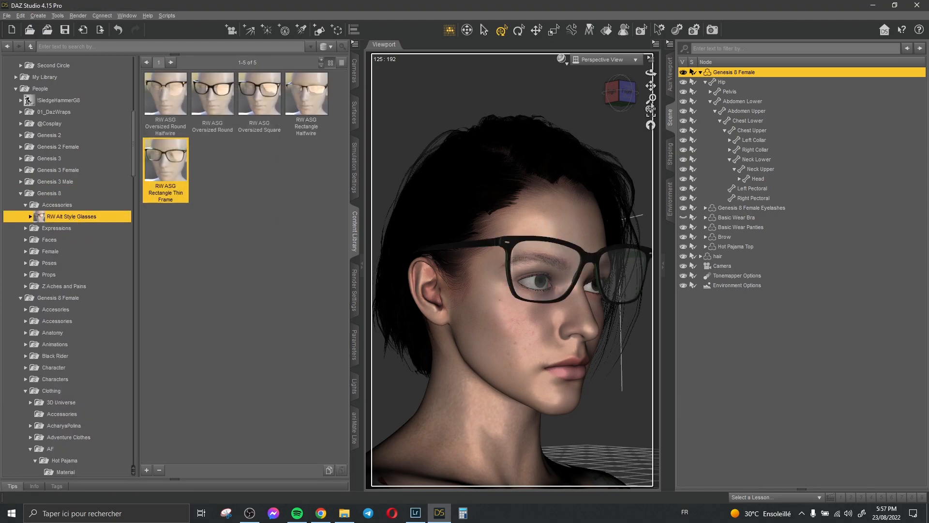
# Select the Rectangle Thin Frame glasses and tilt and shift them in side view so they rest on the nose and ears
pyautogui.click(651, 111)
pyautogui.scroll(-5, 566, 208)
pyautogui.moveTo(651, 72); pyautogui.dragTo(707, 150)
pyautogui.click(651, 112)
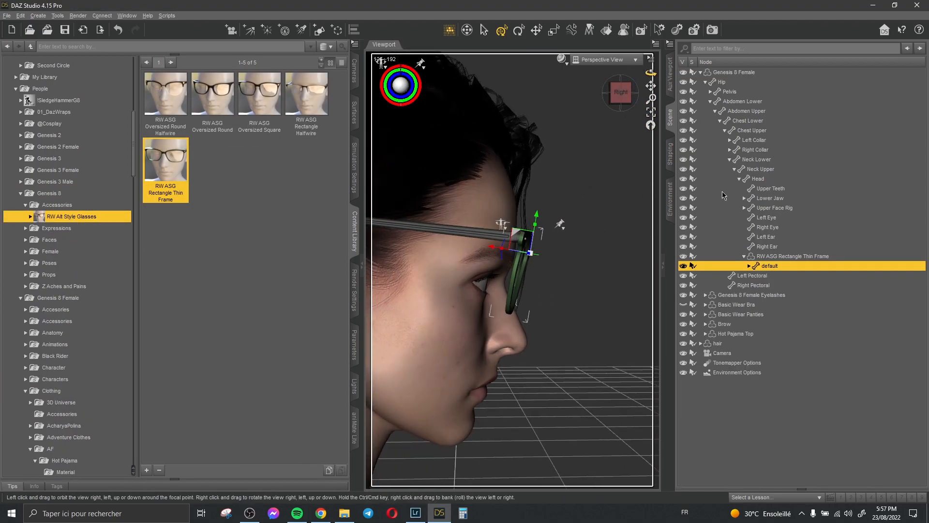
pyautogui.click(793, 256)
pyautogui.moveTo(560, 239); pyautogui.dragTo(550, 274)
pyautogui.moveTo(651, 86); pyautogui.dragTo(748, 72)
pyautogui.moveTo(647, 280); pyautogui.dragTo(646, 283)
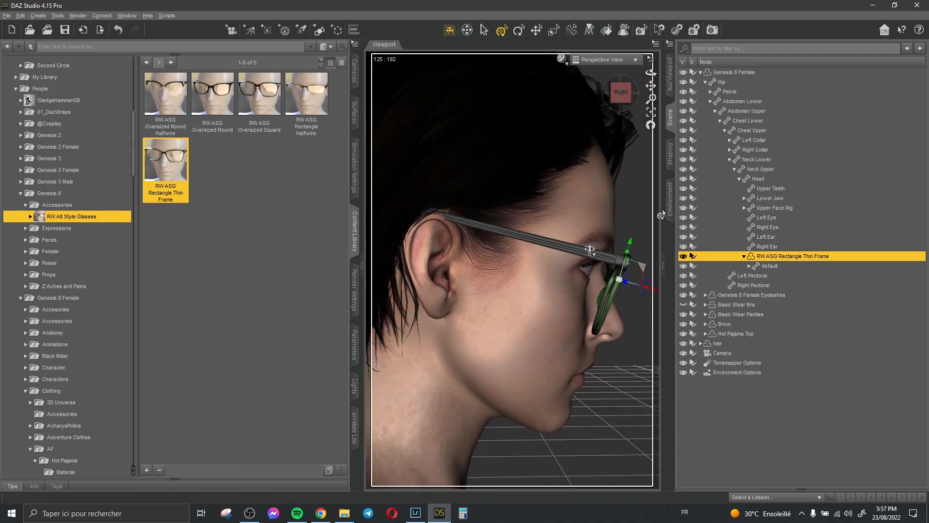
# Apply the Iray materials RW ASG Frame Black and RW ASG Frame_Inner Black to the glasses
pyautogui.moveTo(651, 73); pyautogui.dragTo(613, 75)
pyautogui.click(670, 77)
pyautogui.doubleClick(69, 232)
pyautogui.click(61, 251)
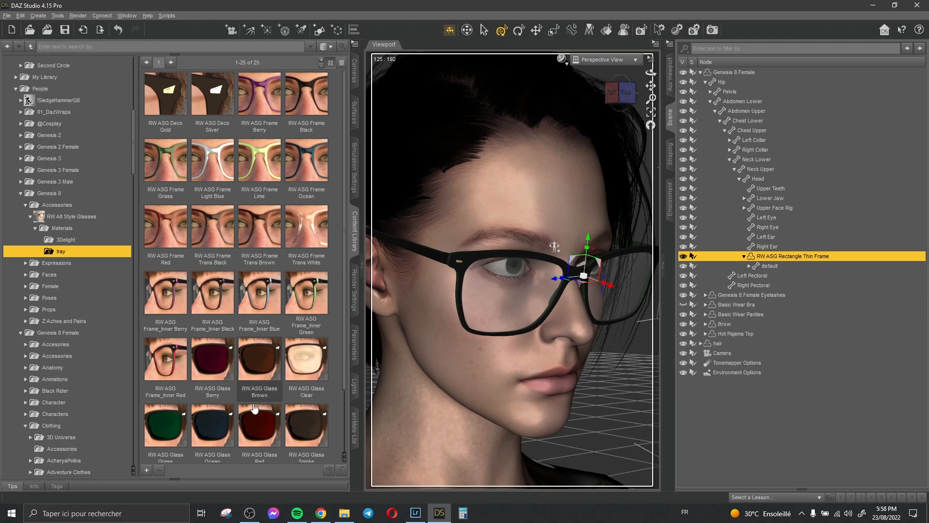
pyautogui.doubleClick(306, 104)
pyautogui.click(671, 74)
pyautogui.doubleClick(223, 313)
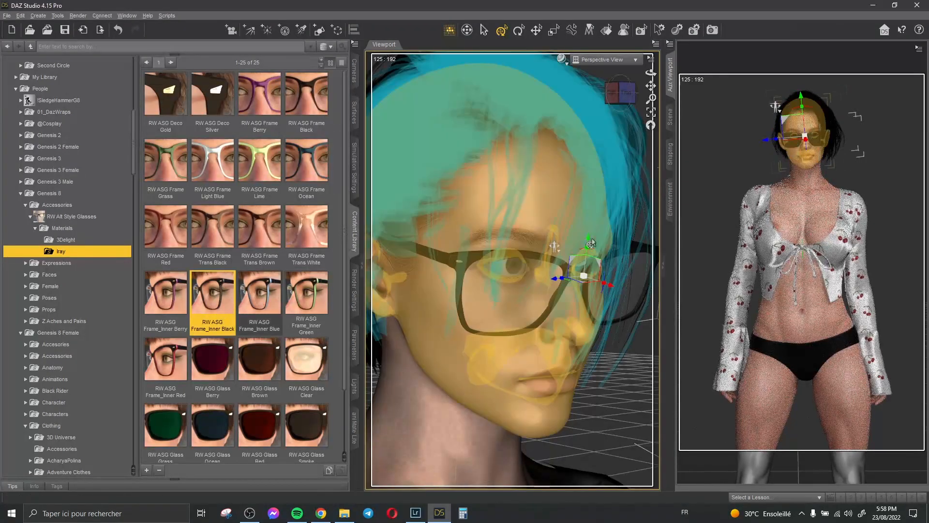
# Refine the fit of the glasses on the face and check it in the right side view
pyautogui.click(707, 126)
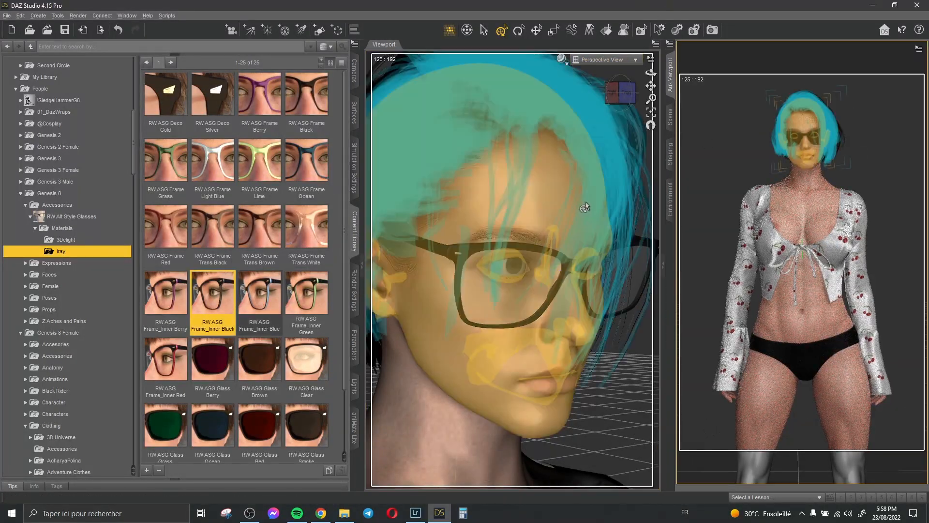
pyautogui.click(613, 92)
pyautogui.click(567, 204)
pyautogui.moveTo(447, 297); pyautogui.dragTo(435, 287)
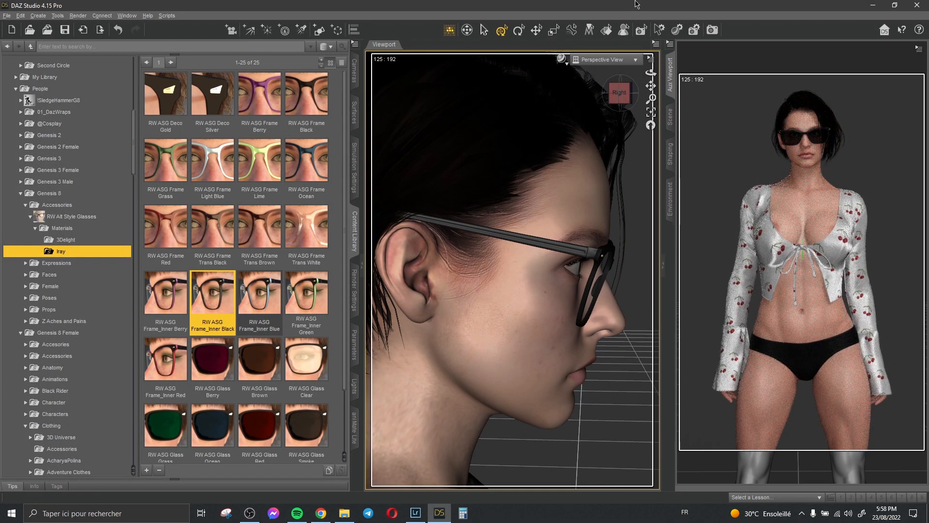
# Select the Genesis 8 Female figure and load the Bloody Nurse Necklace from Pretty3D's Bloody Nurse set onto it
pyautogui.click(670, 117)
pyautogui.click(734, 72)
pyautogui.scroll(-5, 600, 112)
pyautogui.click(600, 111)
pyautogui.moveTo(651, 73); pyautogui.dragTo(610, 77)
pyautogui.click(733, 72)
pyautogui.scroll(-4, 88, 317)
pyautogui.scroll(-10, 88, 318)
pyautogui.click(68, 279)
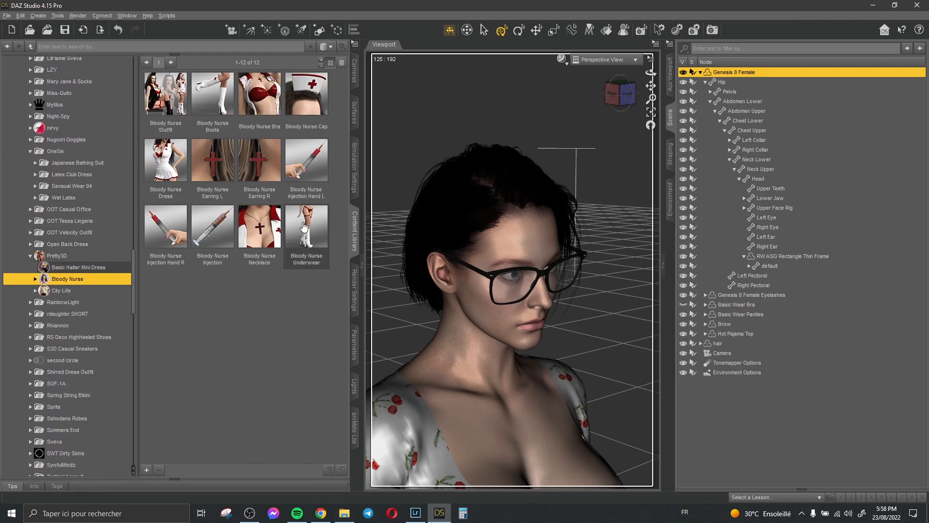
pyautogui.doubleClick(260, 228)
# Set the Base Color of the necklace's cross to black and check it in the auxiliary Iray view
pyautogui.click(670, 73)
pyautogui.moveTo(651, 86); pyautogui.dragTo(644, 102)
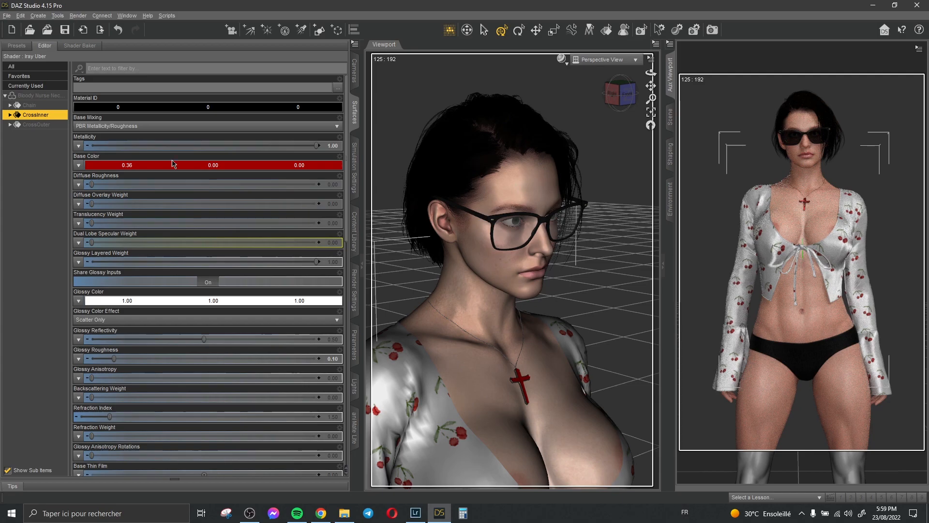
pyautogui.click(290, 166)
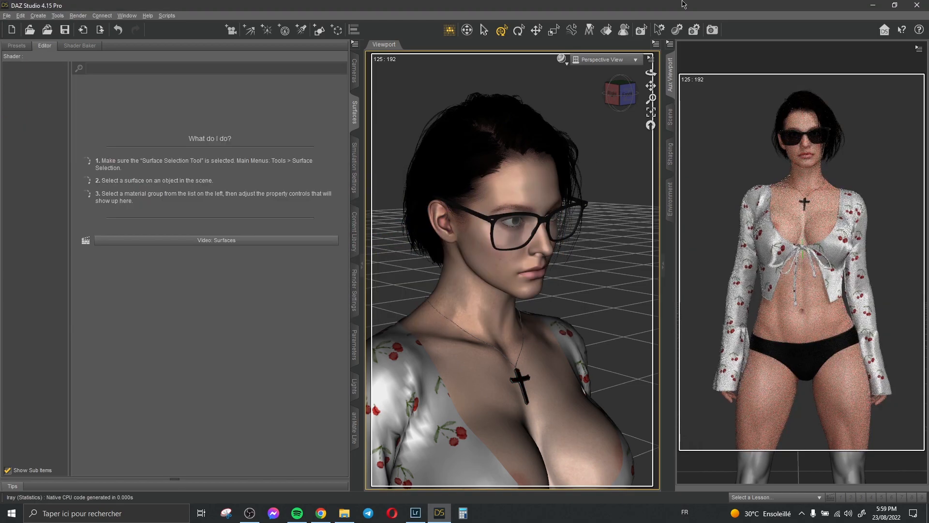
# Switch the main viewport back to the Camera and reframe it closer on the figure's upper body
pyautogui.click(605, 59)
pyautogui.click(600, 147)
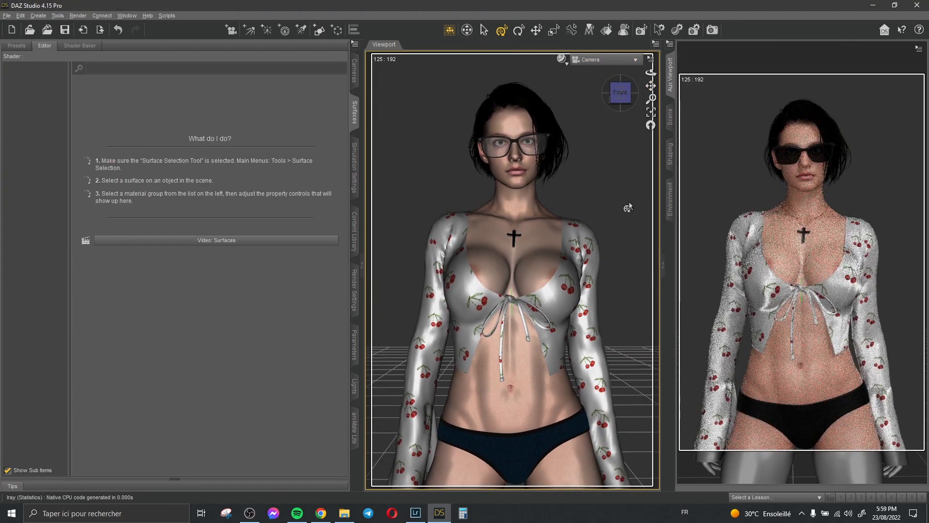
pyautogui.moveTo(652, 87); pyautogui.dragTo(654, 80)
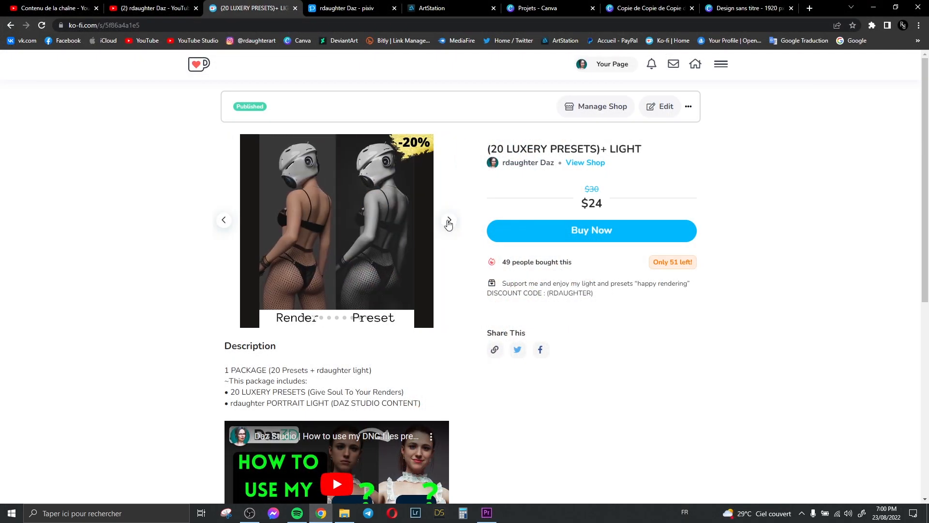
# Look through the render and preset comparison images of the 20 LUXERY PRESETS + LIGHT product on its Ko-fi page
pyautogui.click(448, 223)
pyautogui.click(448, 223)
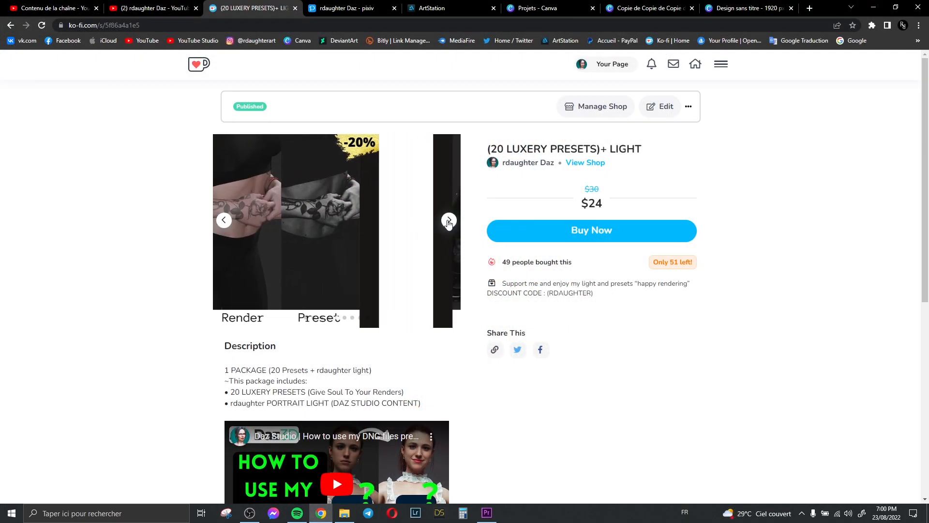
pyautogui.click(448, 223)
pyautogui.click(449, 222)
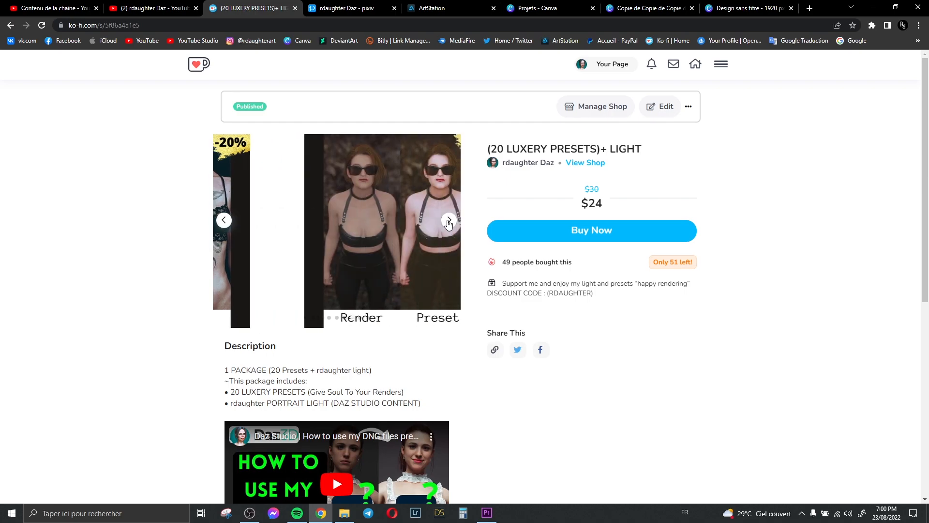